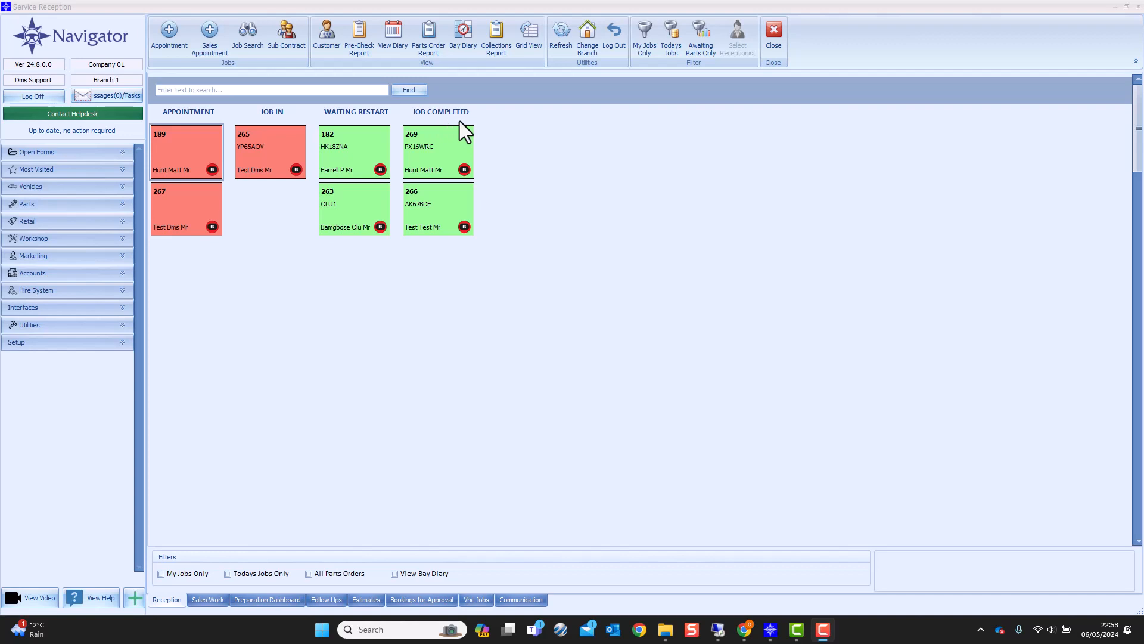
Open the first job in the Job Completed column and review its parts, history and customer requests.
{"action": "double_click", "coordinate": [439, 153]}
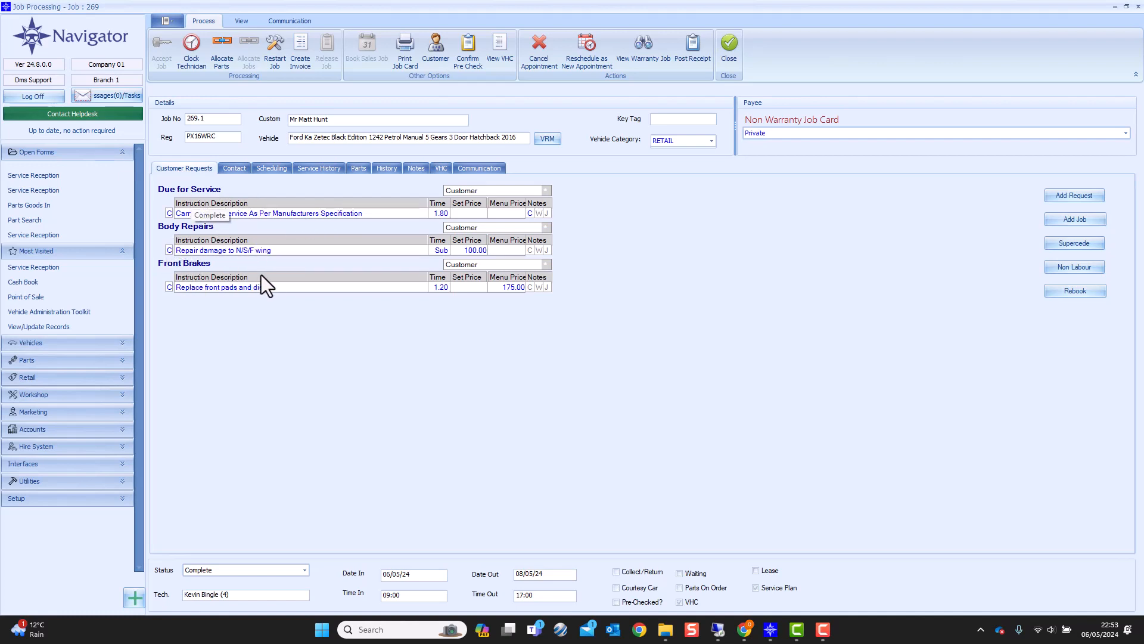
{"action": "left_click", "coordinate": [356, 169]}
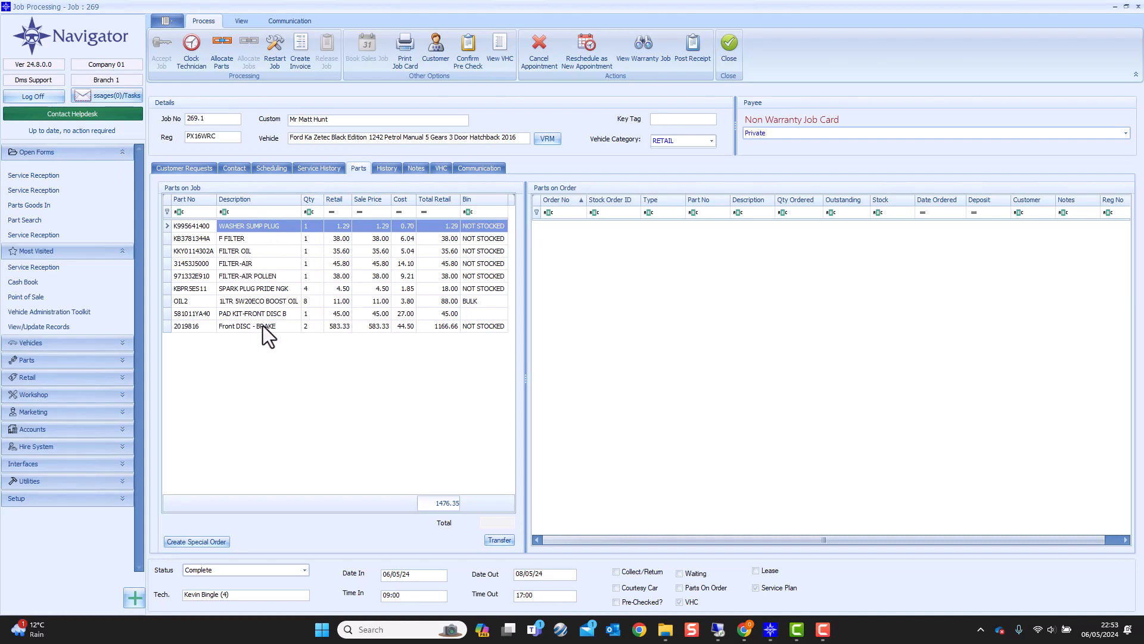
{"action": "left_click", "coordinate": [384, 169]}
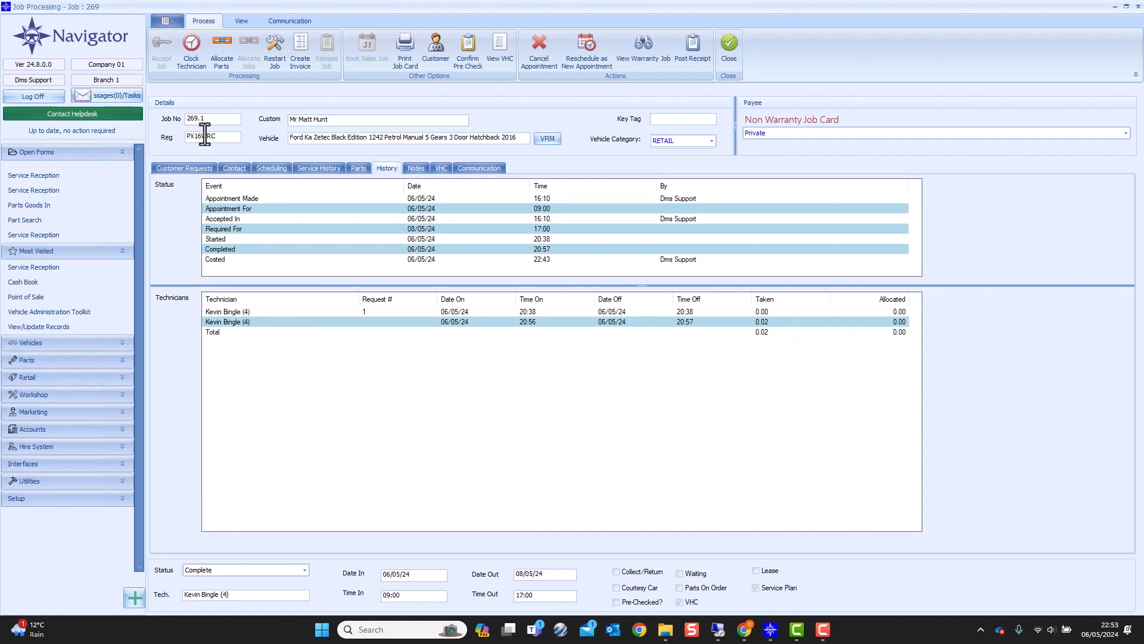
{"action": "left_click", "coordinate": [186, 170]}
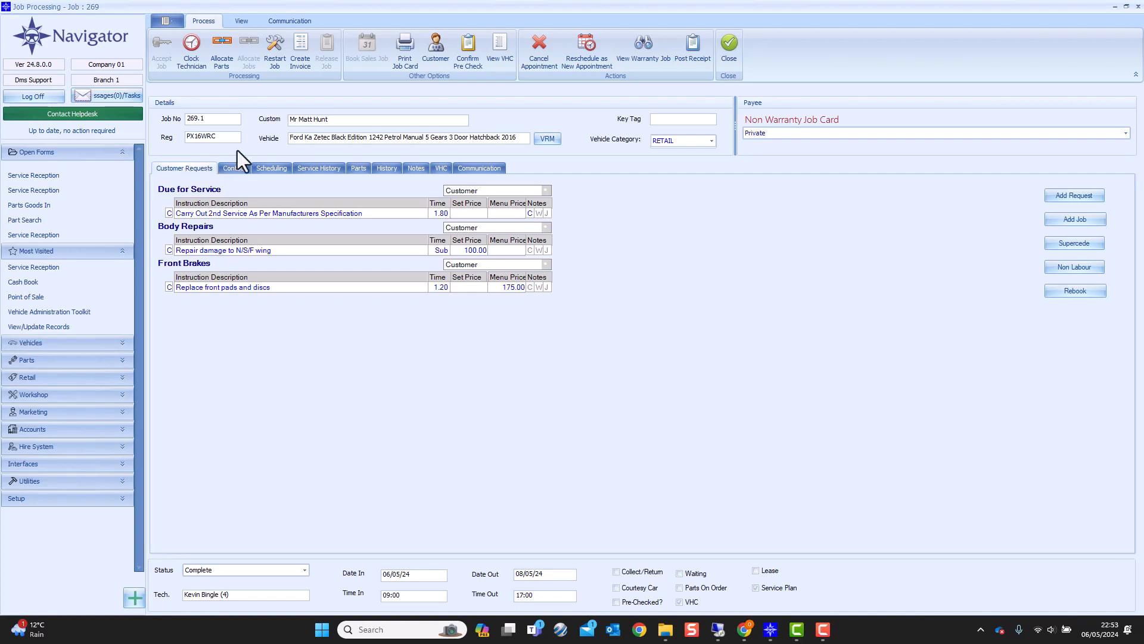
Try to create an invoice for the completed job.
{"action": "left_click", "coordinate": [301, 48]}
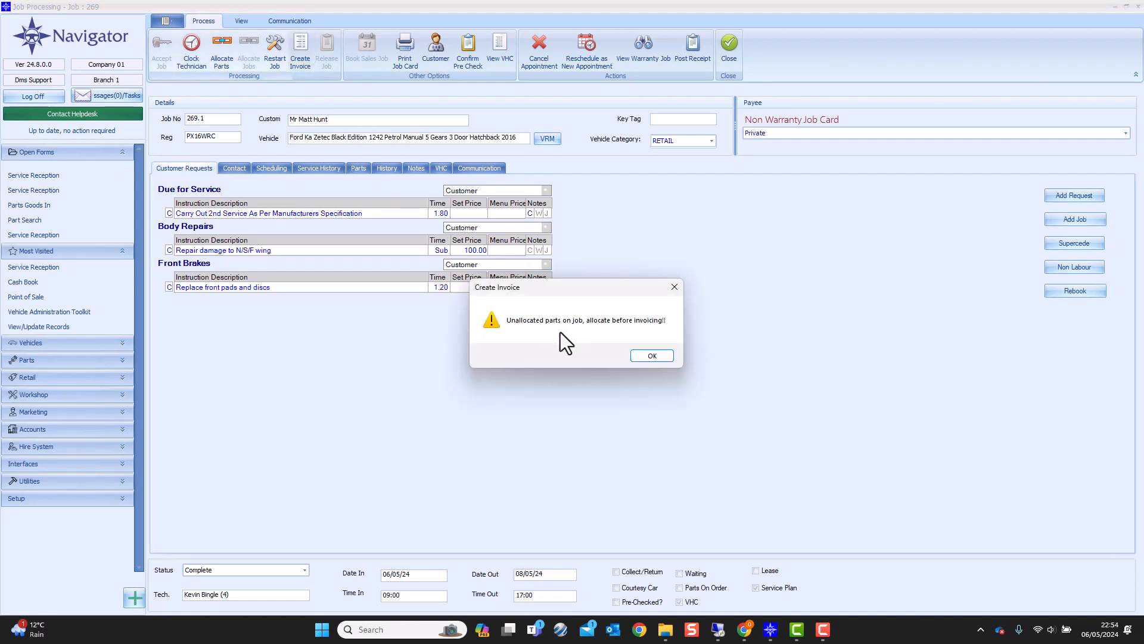
{"action": "left_click", "coordinate": [657, 358]}
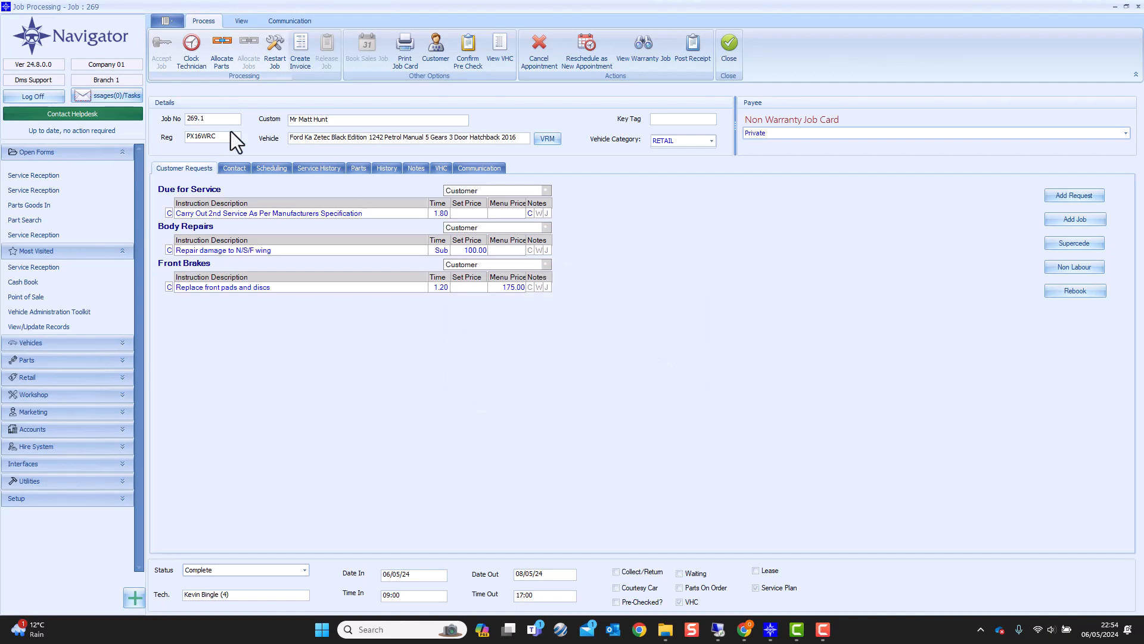
Open parts allocation for the job and select the Due for Service request as the target.
{"action": "left_click", "coordinate": [220, 47]}
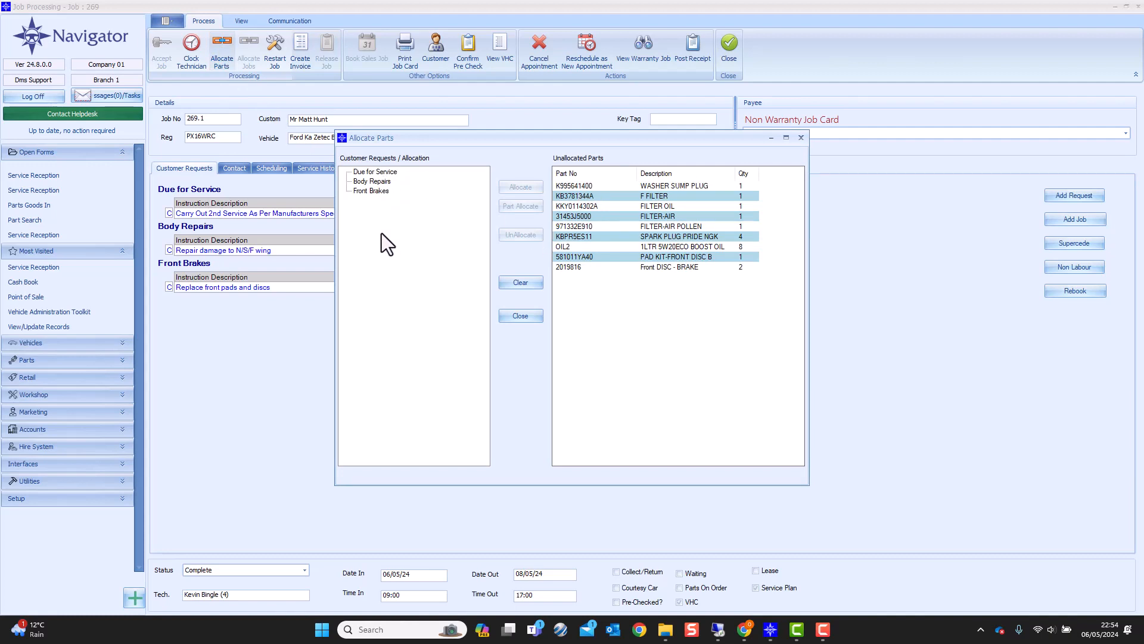
{"action": "left_click", "coordinate": [385, 171]}
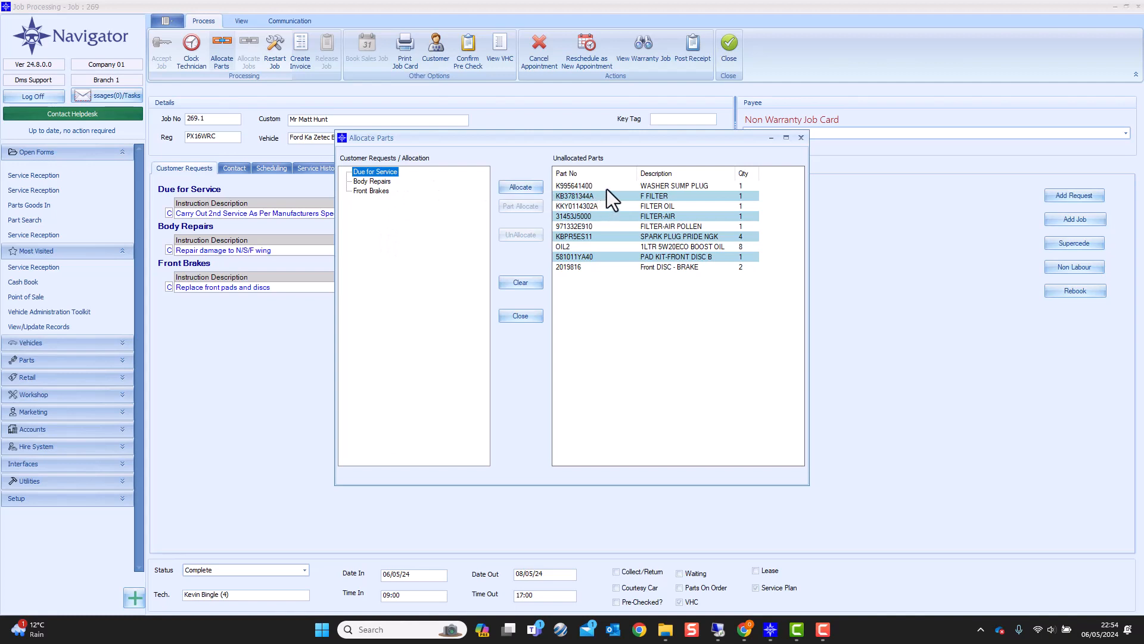
Allocate the washer sump plug and several filters one by one to Due for Service, and clear these allocations.
{"action": "double_click", "coordinate": [588, 187]}
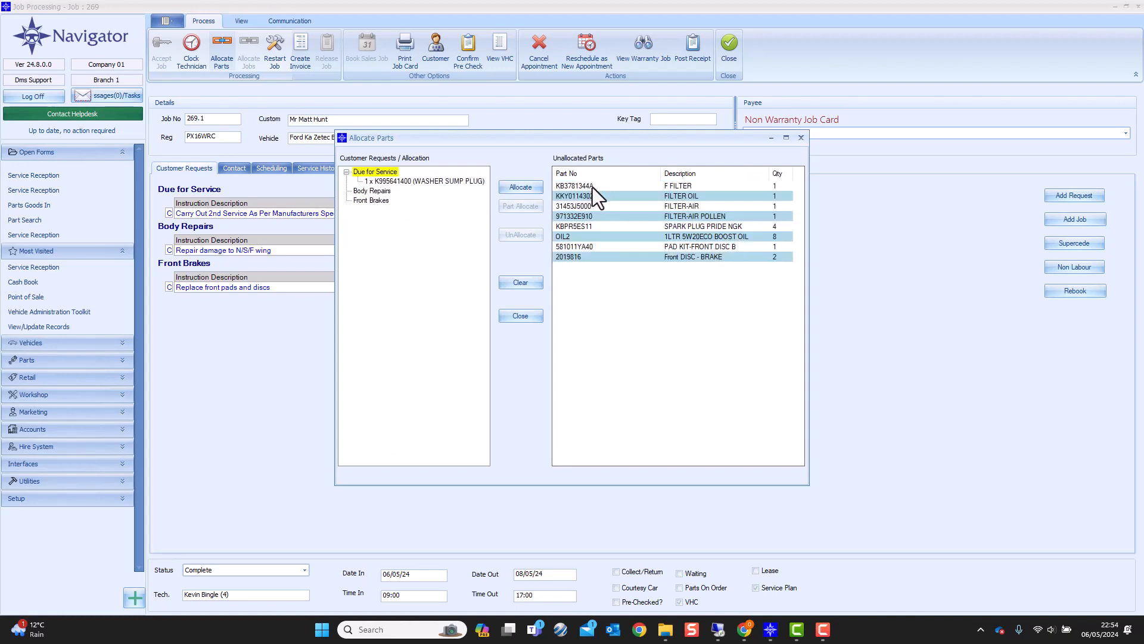
{"action": "double_click", "coordinate": [588, 189]}
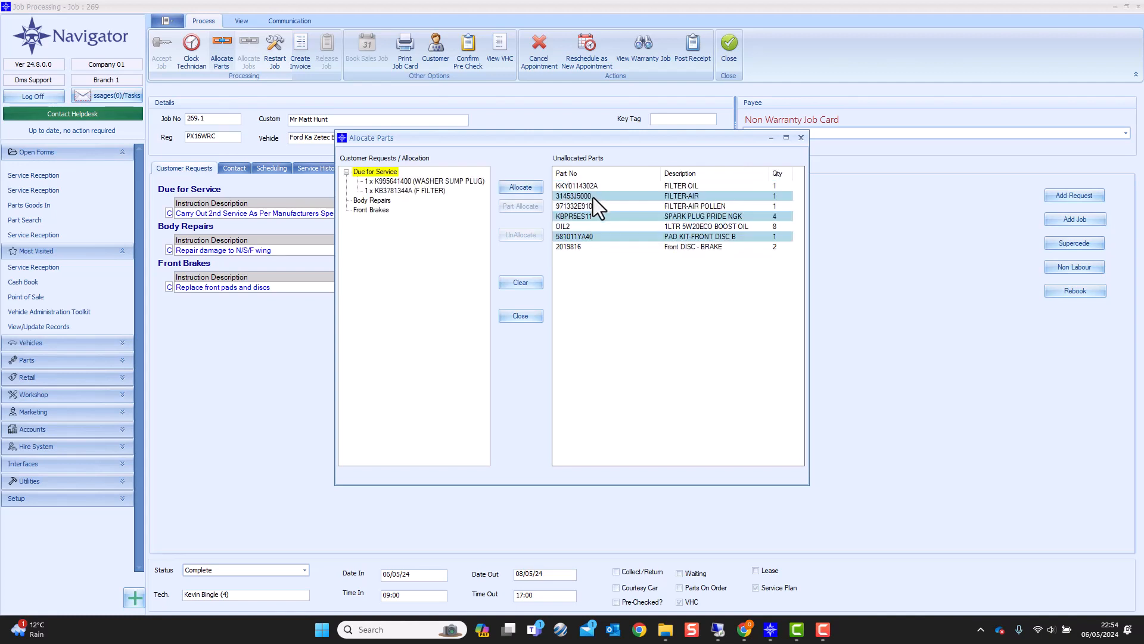
{"action": "double_click", "coordinate": [588, 195]}
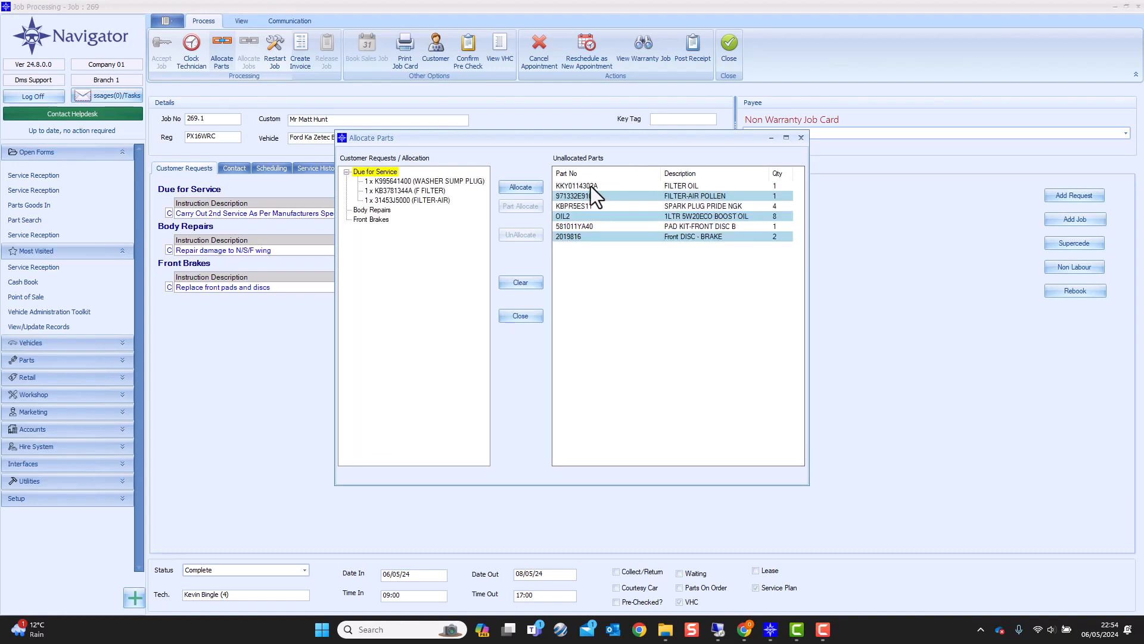
{"action": "double_click", "coordinate": [585, 187]}
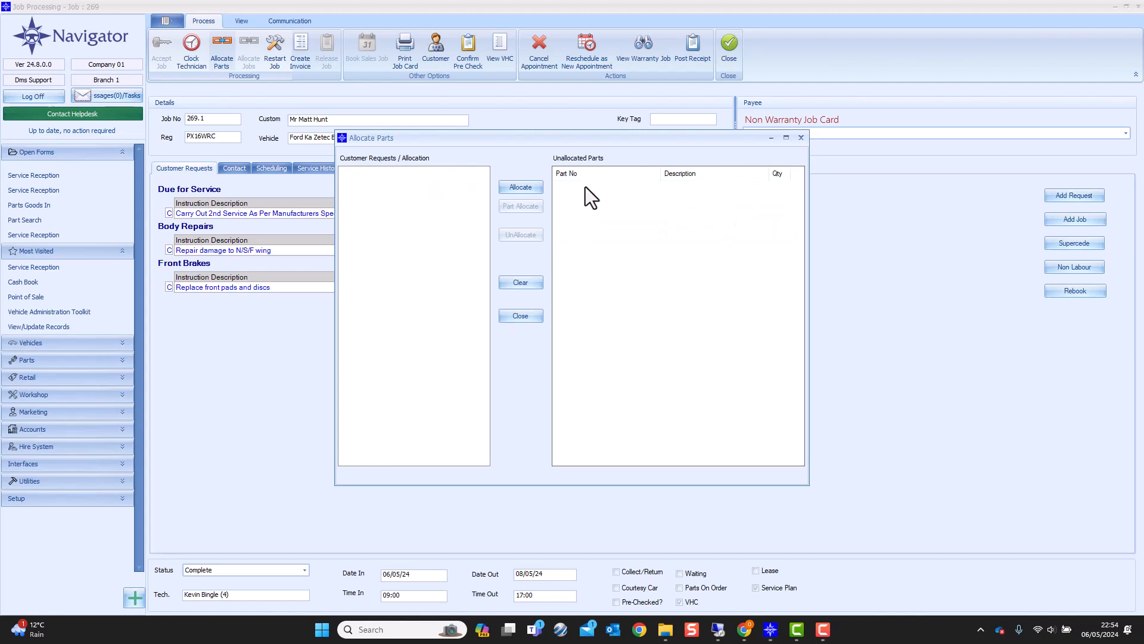
{"action": "left_click", "coordinate": [520, 282]}
{"action": "left_click", "coordinate": [566, 344]}
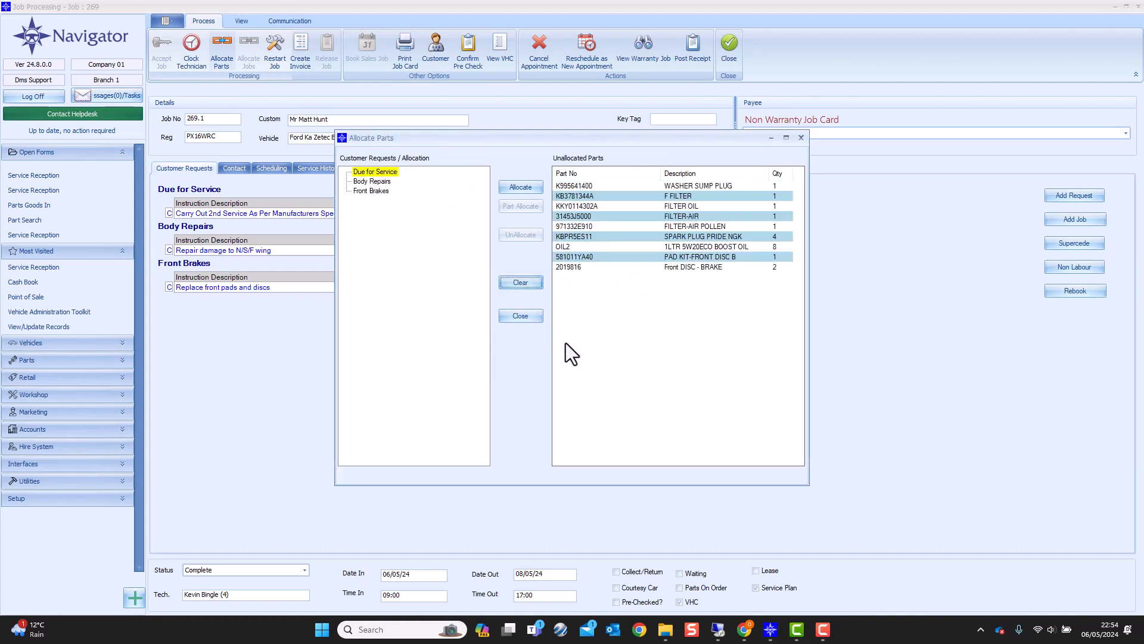
Select the washer sump plug, F filter, air filter, pollen filter and boost oil individually among the unallocated parts.
{"action": "left_click", "coordinate": [585, 187]}
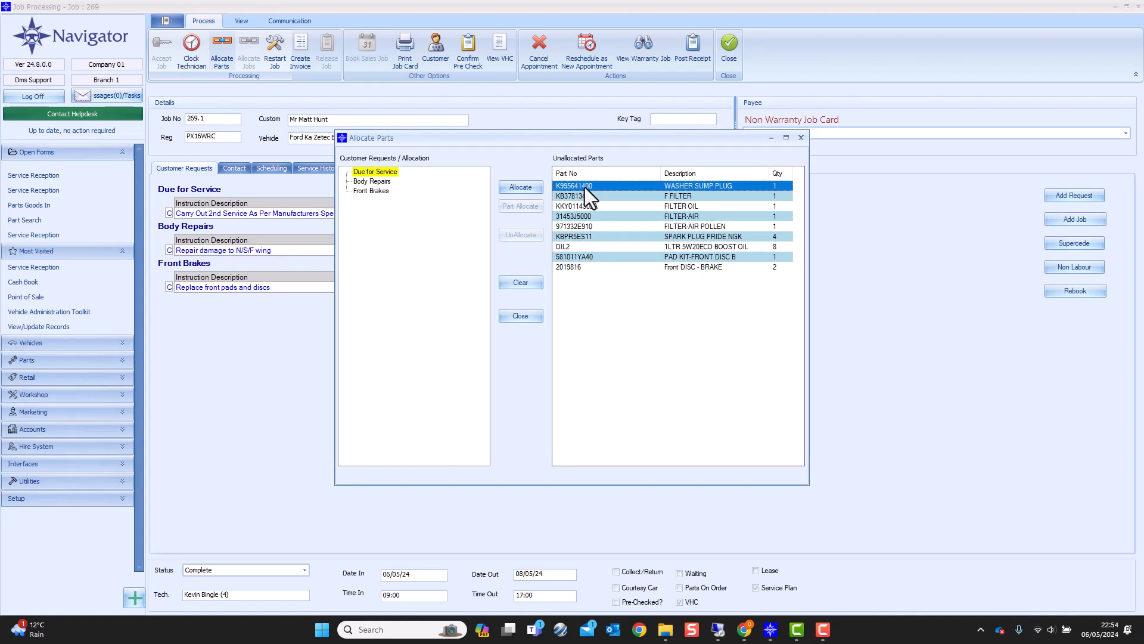
{"action": "left_click", "coordinate": [606, 194], "text": "ctrl"}
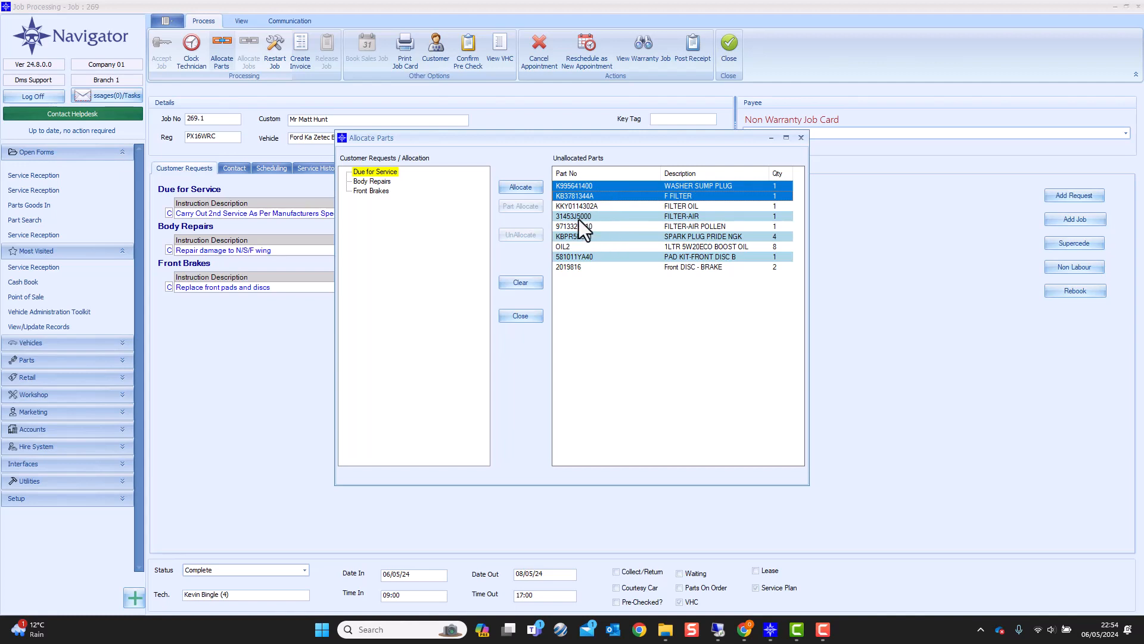
{"action": "left_click", "coordinate": [581, 216], "text": "ctrl"}
{"action": "left_click", "coordinate": [592, 227], "text": "ctrl"}
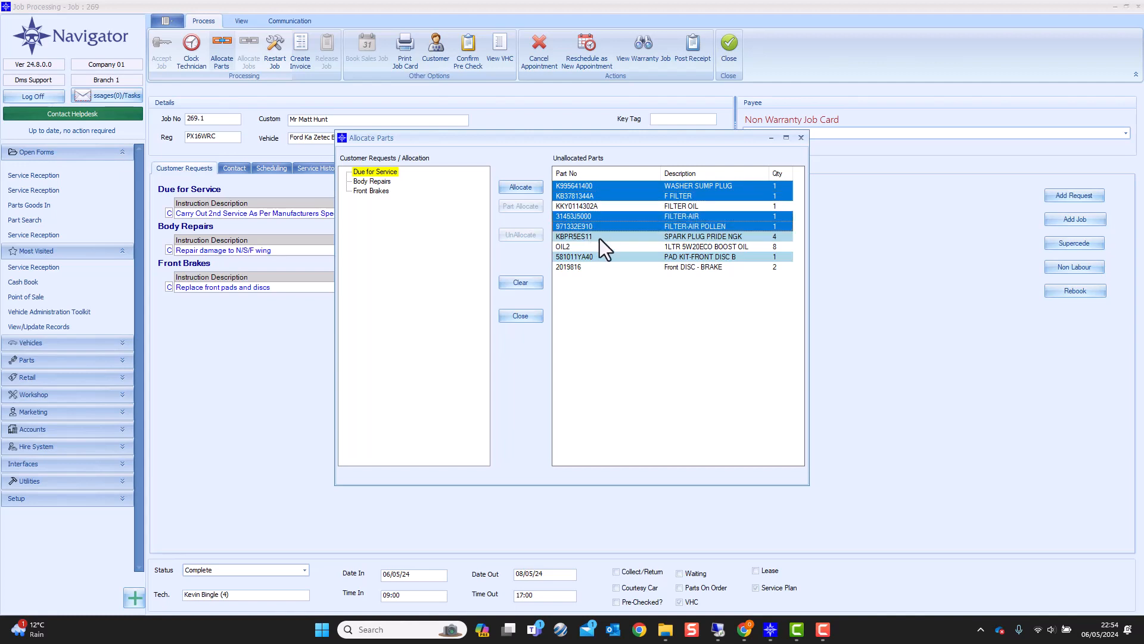
{"action": "left_click", "coordinate": [577, 247], "text": "ctrl"}
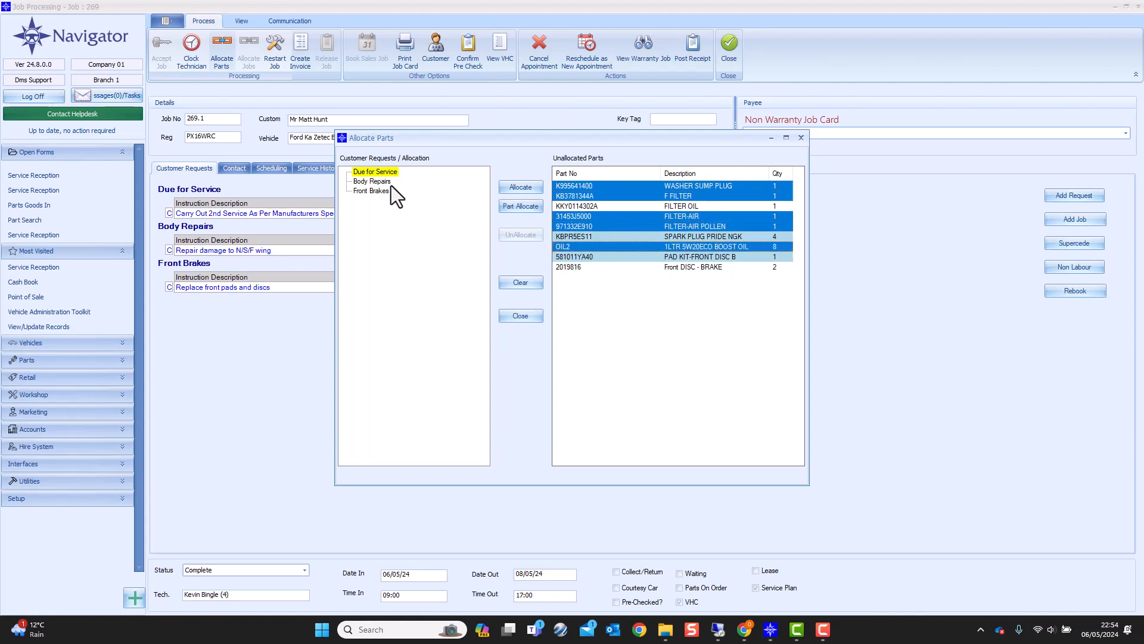
Allocate the whole range of parts from the washer sump plug through the boost oil to Due for Service.
{"action": "left_click", "coordinate": [503, 186]}
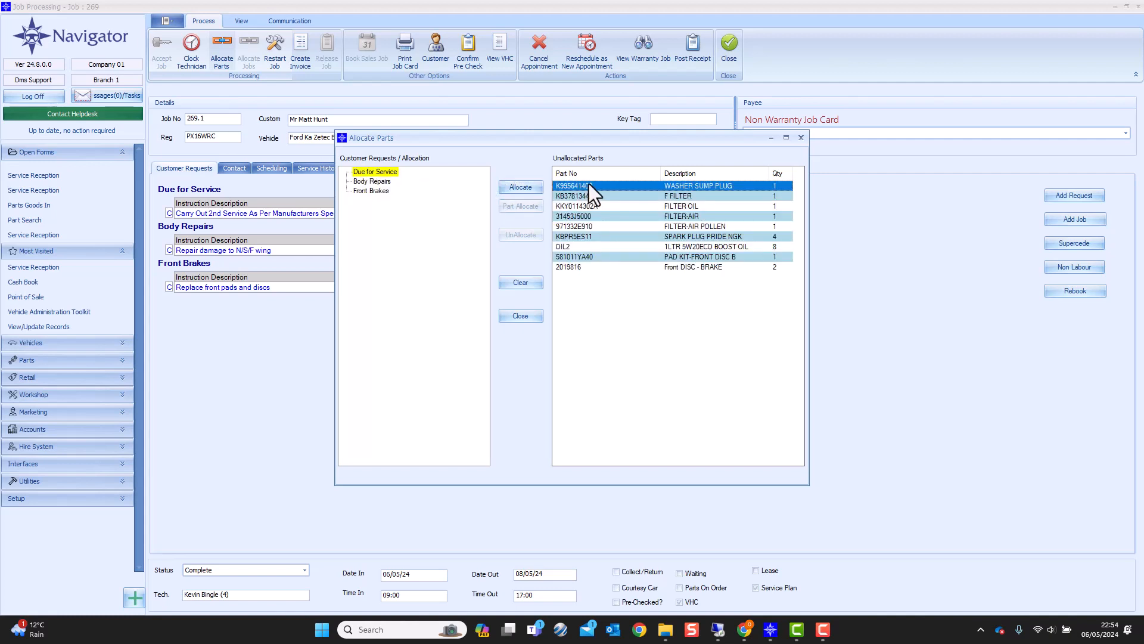
{"action": "left_click", "coordinate": [591, 245], "text": "shift"}
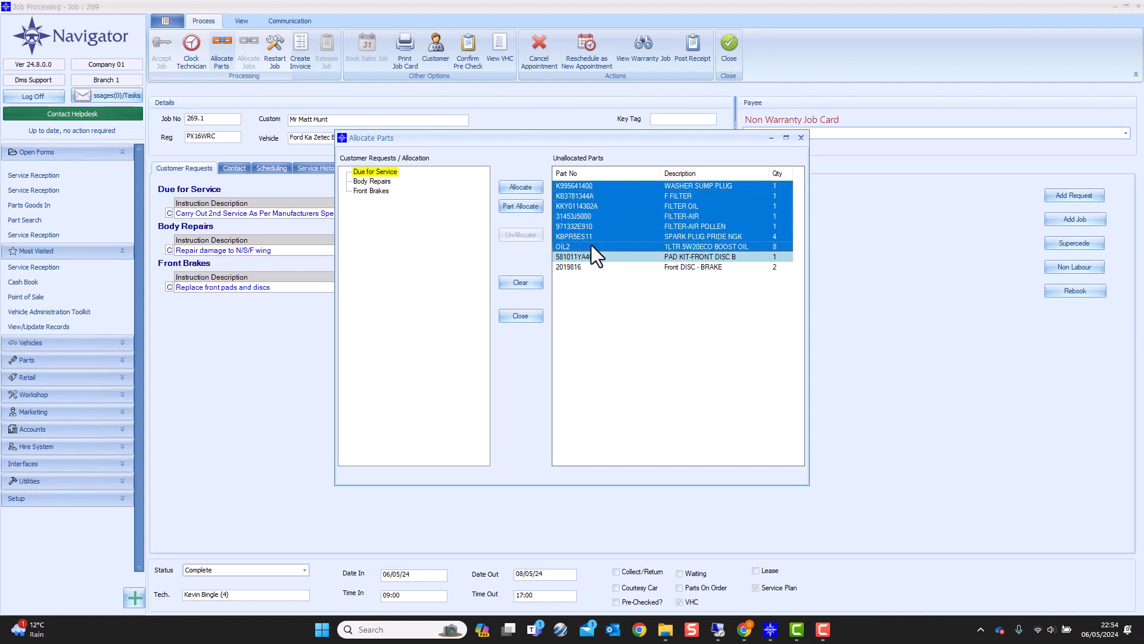
{"action": "left_click", "coordinate": [531, 187]}
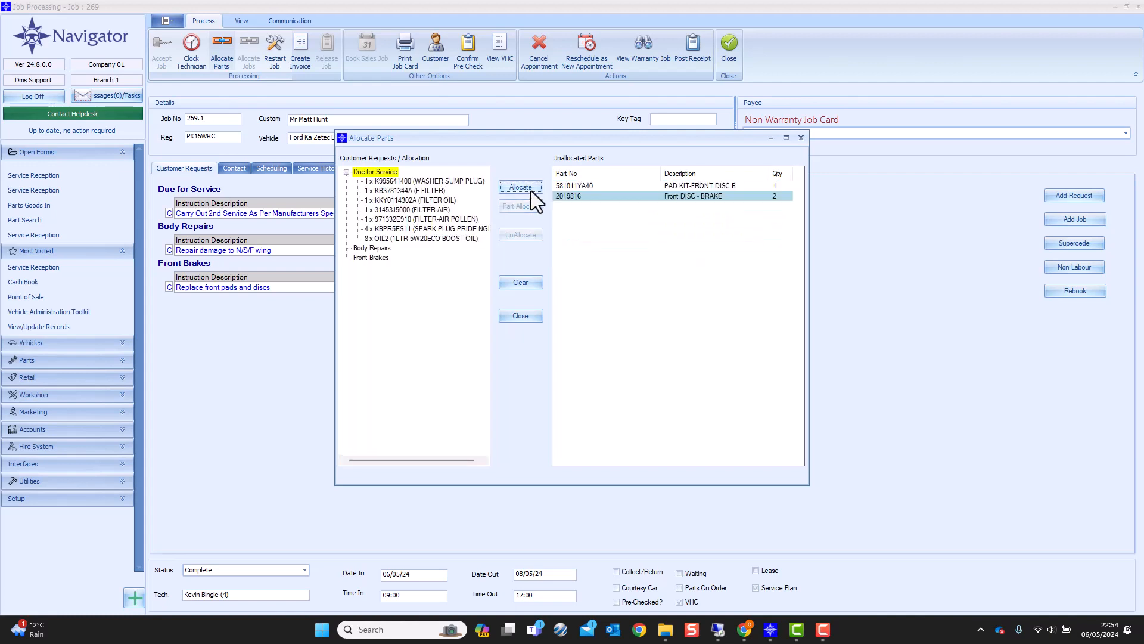
Allocate the front brake pad kit and front brake discs to the Front Brakes request and finish the allocation.
{"action": "left_click", "coordinate": [374, 259]}
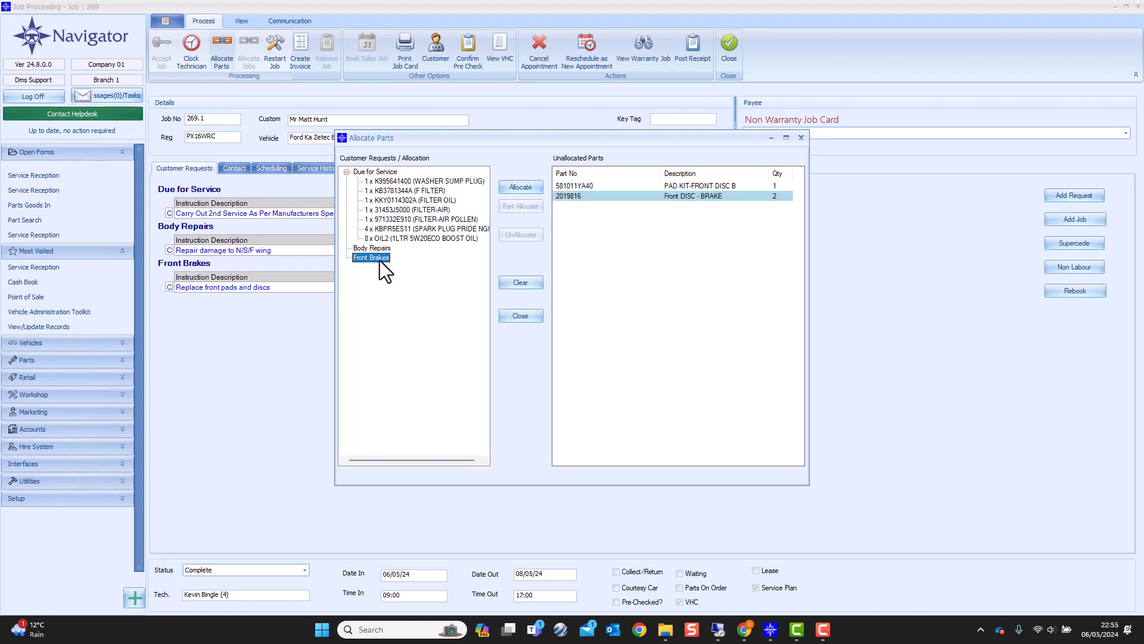
{"action": "double_click", "coordinate": [597, 185]}
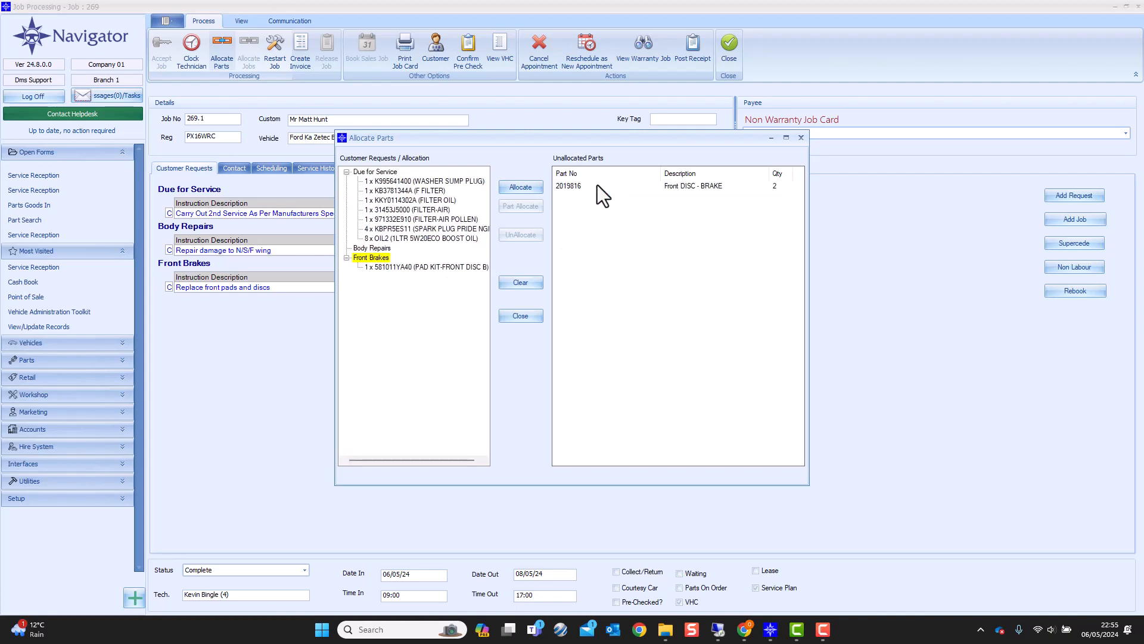
{"action": "double_click", "coordinate": [597, 185]}
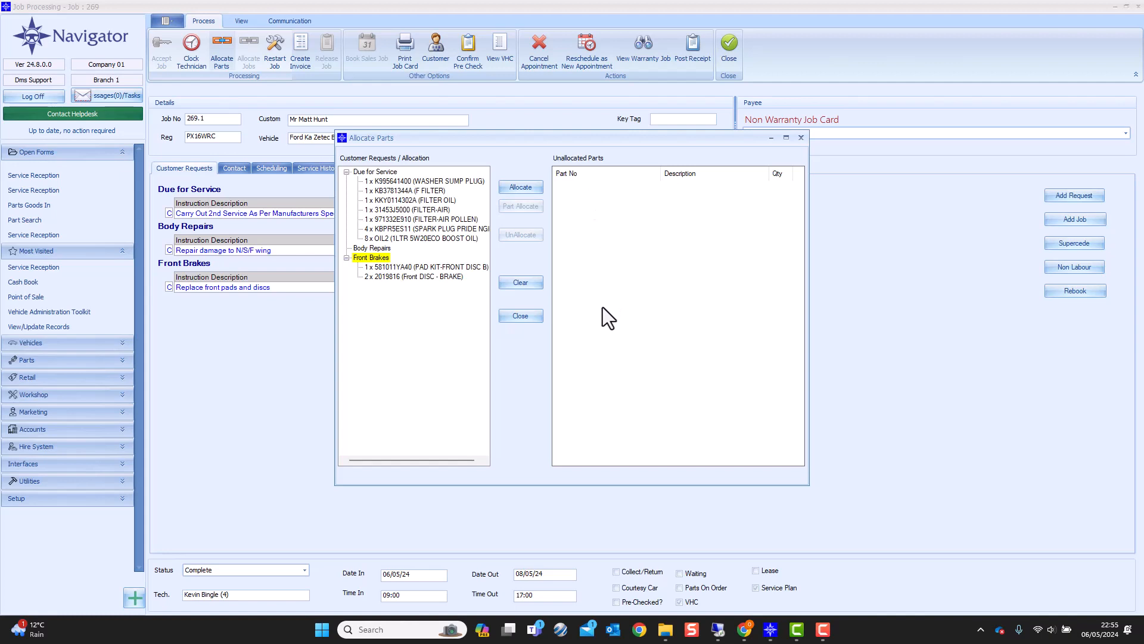
{"action": "left_click", "coordinate": [519, 316]}
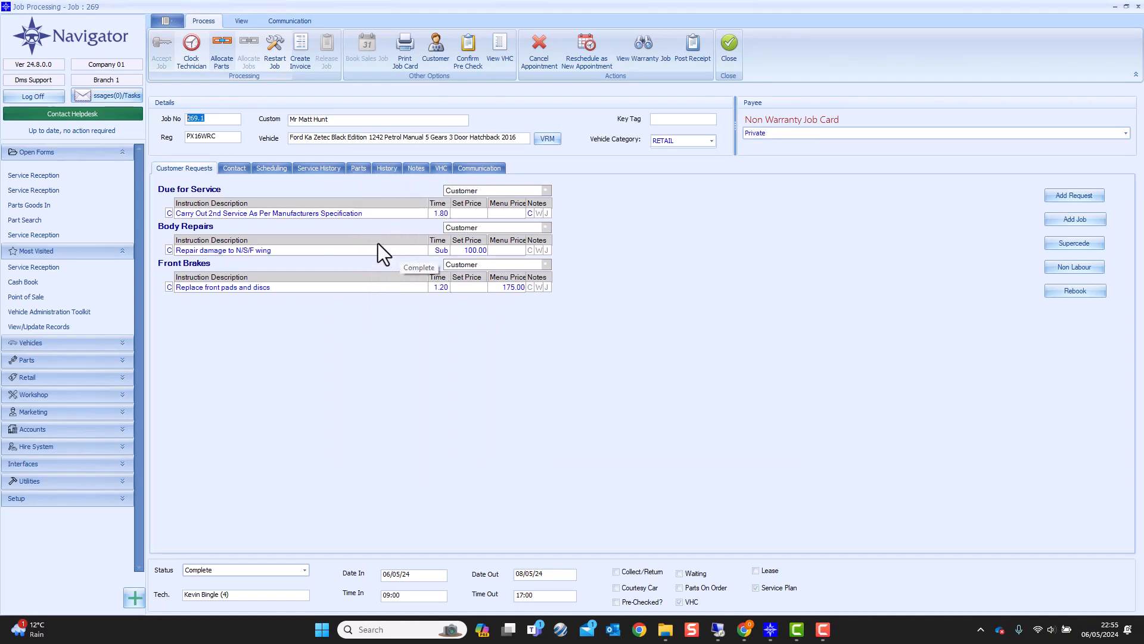
Preview the job's proforma invoice in a maximised window, check its charges, and close it.
{"action": "left_click", "coordinate": [302, 38]}
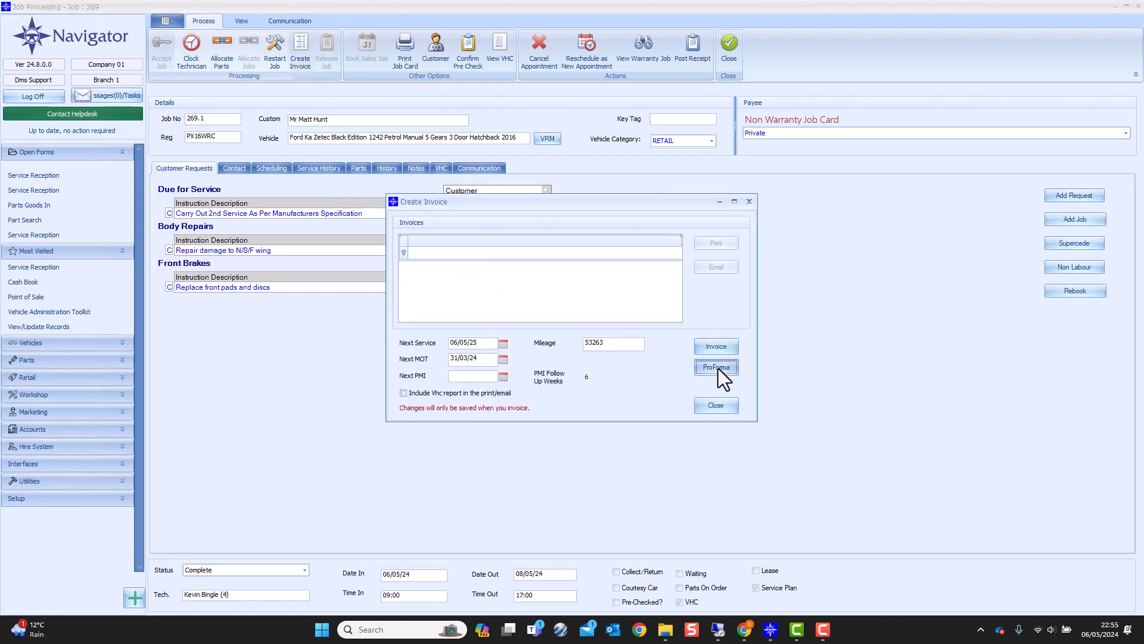
{"action": "left_click", "coordinate": [718, 368]}
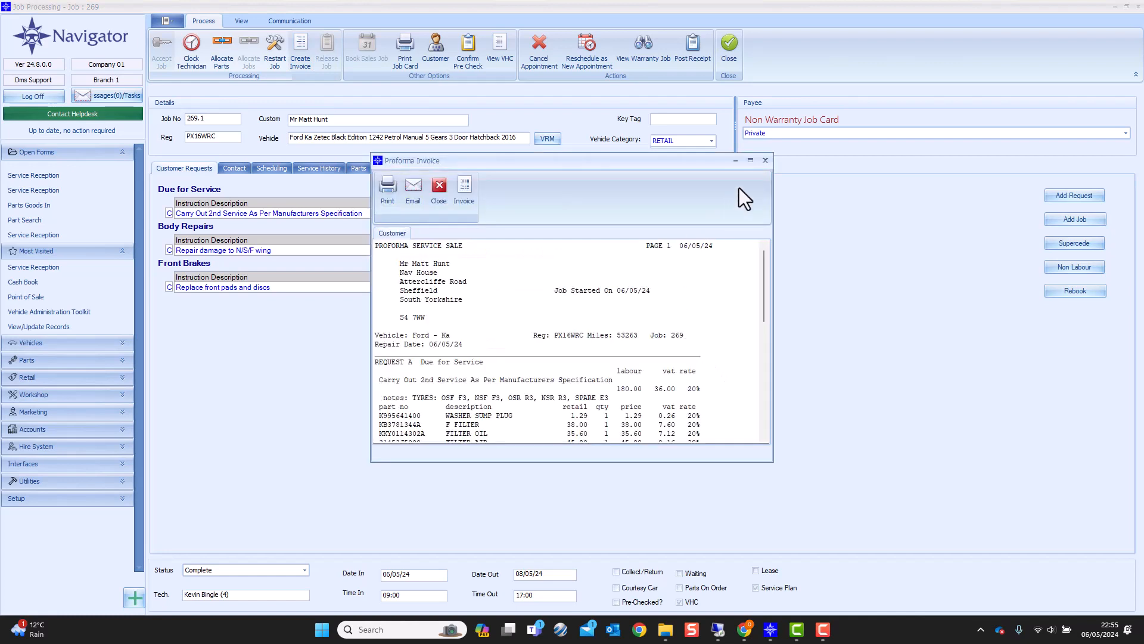
{"action": "left_click", "coordinate": [751, 161]}
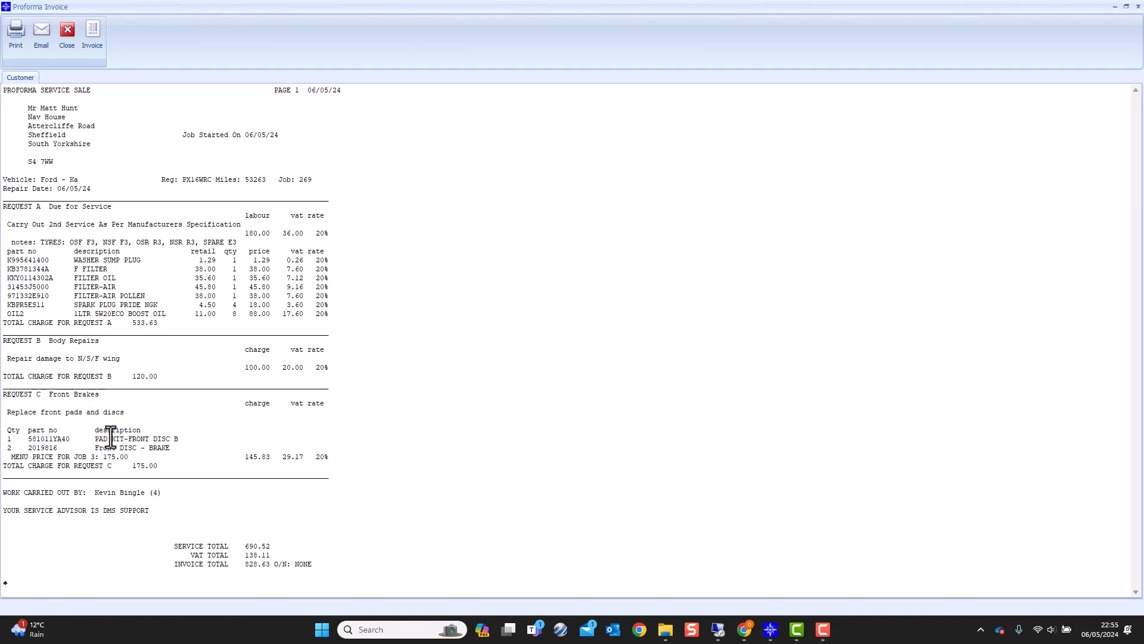
{"action": "key", "text": "Escape"}
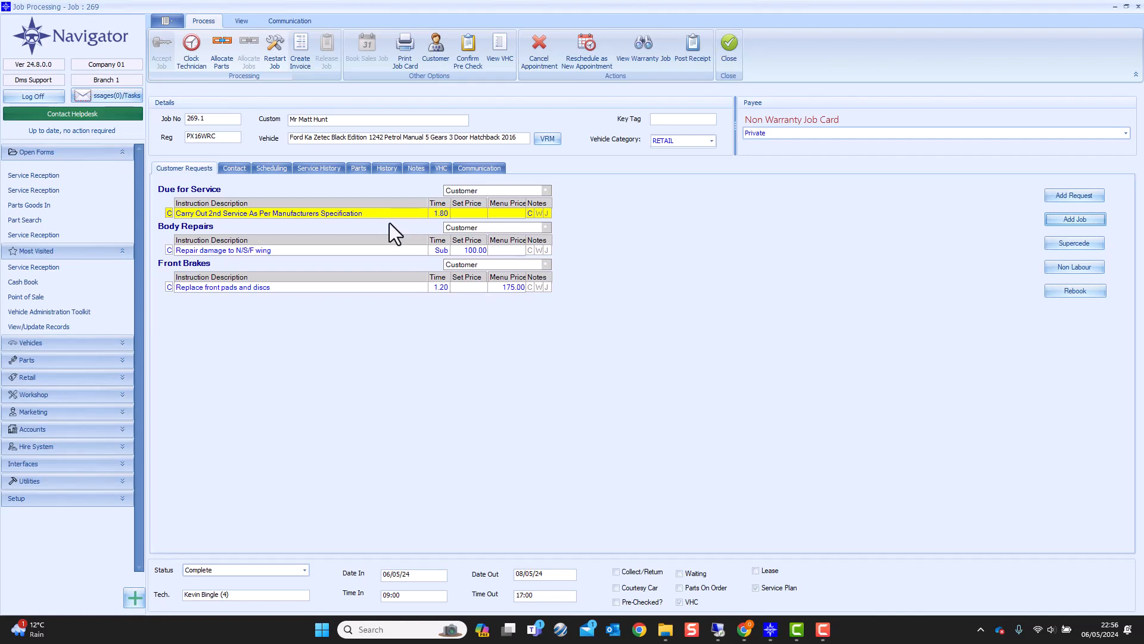
Set the invoiced time of the 2nd service instruction to 1.5.
{"action": "double_click", "coordinate": [382, 213]}
{"action": "double_click", "coordinate": [474, 301]}
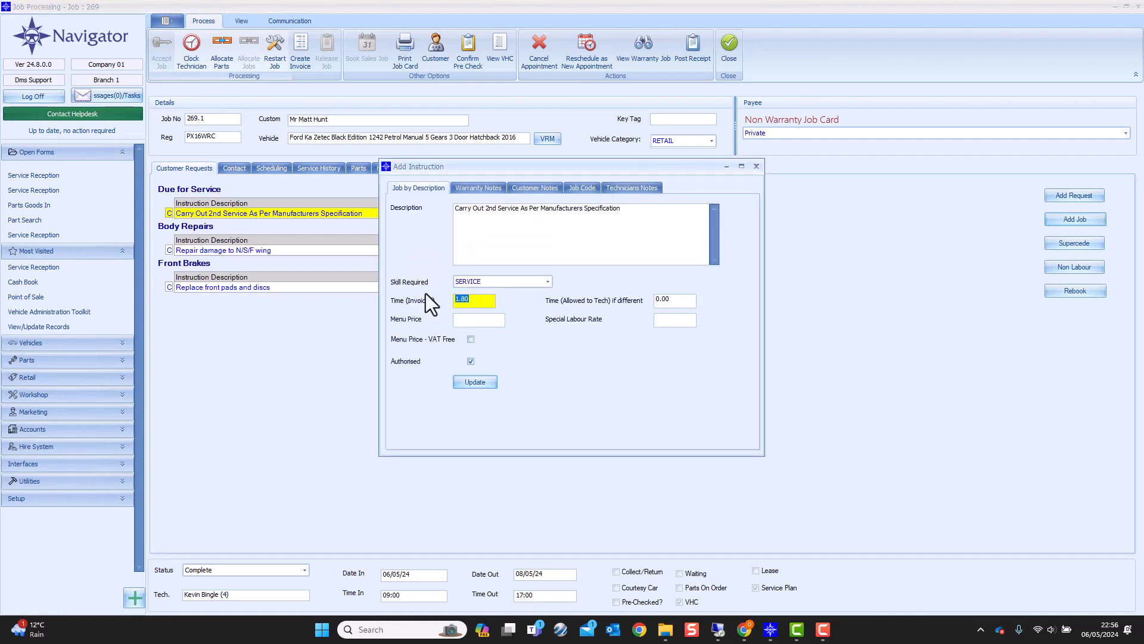
{"action": "key", "text": "BackSpace"}
{"action": "type", "text": "1.5"}
{"action": "left_click", "coordinate": [475, 382]}
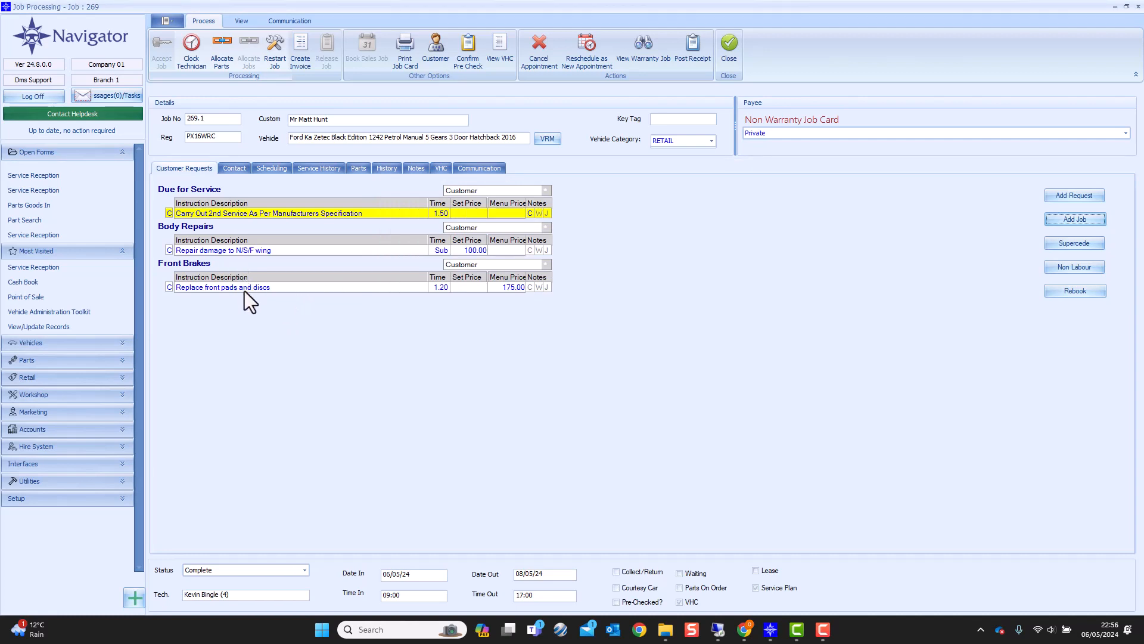
Add an Environmental Charge non-labour operation to the job, chargeable to Customer.
{"action": "key", "text": "Tab"}
{"action": "key", "text": "Tab"}
{"action": "left_click", "coordinate": [1081, 270]}
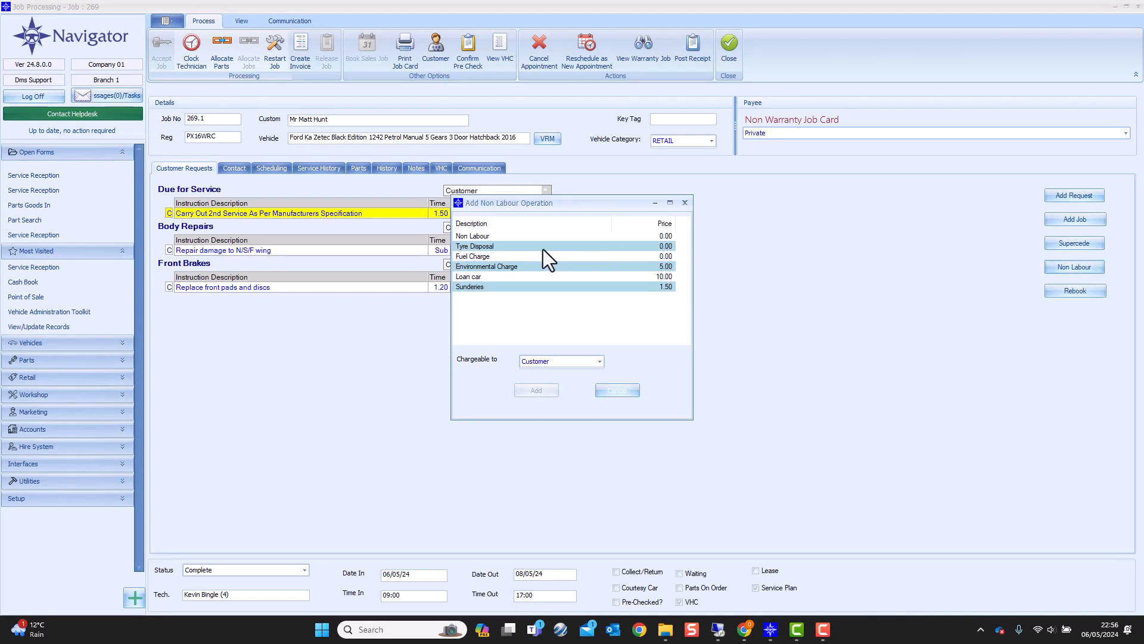
{"action": "double_click", "coordinate": [523, 269]}
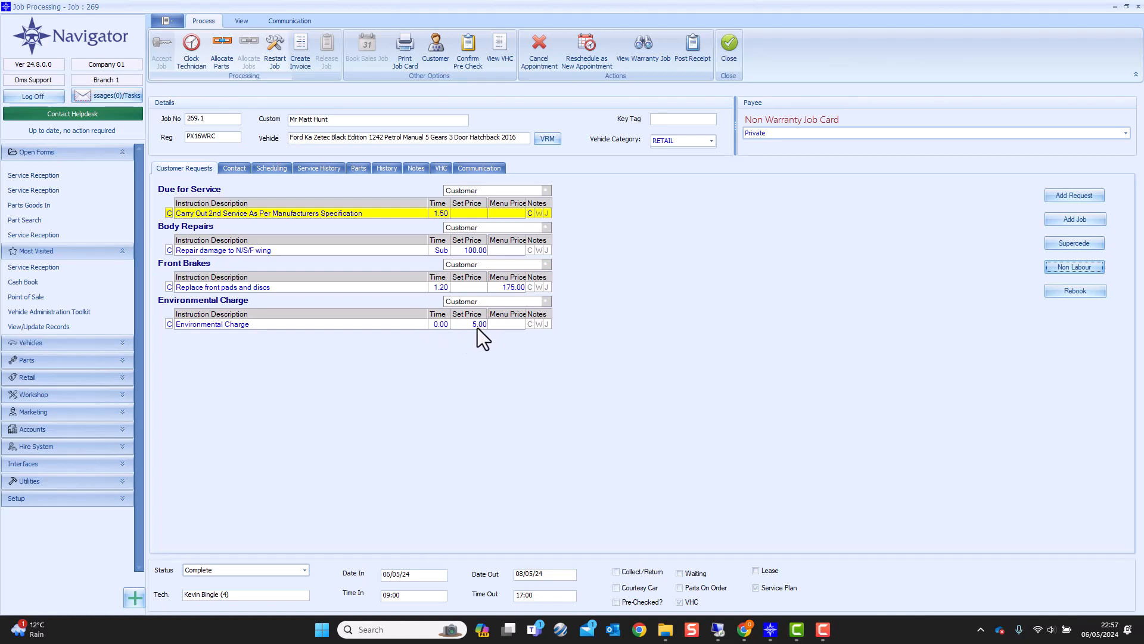
Set the price of the Environmental Charge line to 4.50.
{"action": "left_click", "coordinate": [442, 326]}
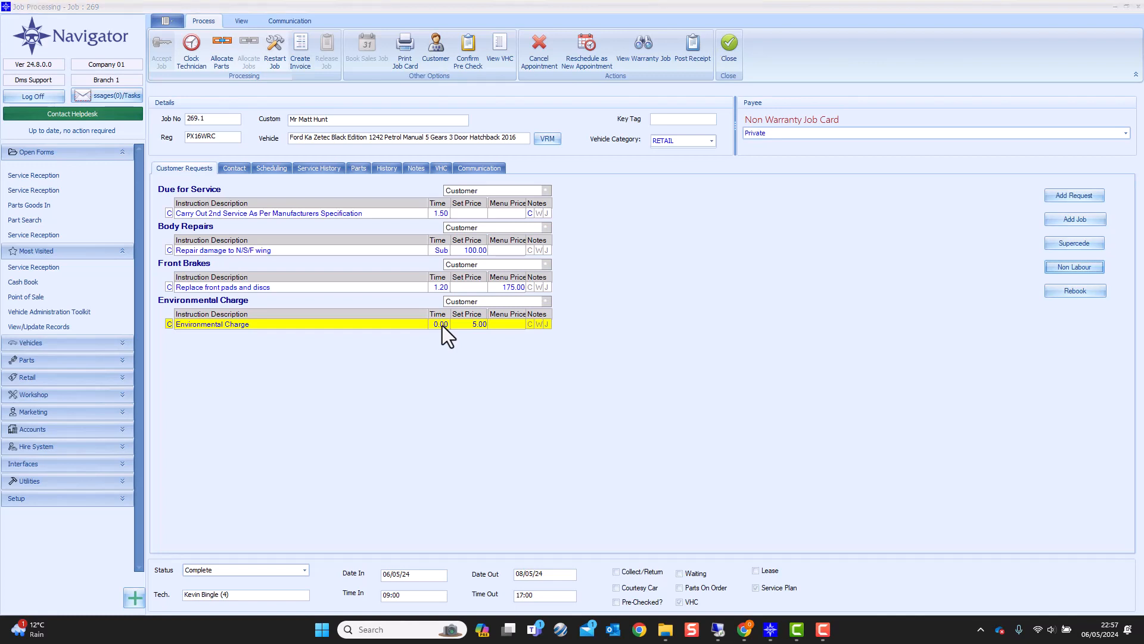
{"action": "double_click", "coordinate": [442, 325]}
{"action": "left_click", "coordinate": [471, 330]}
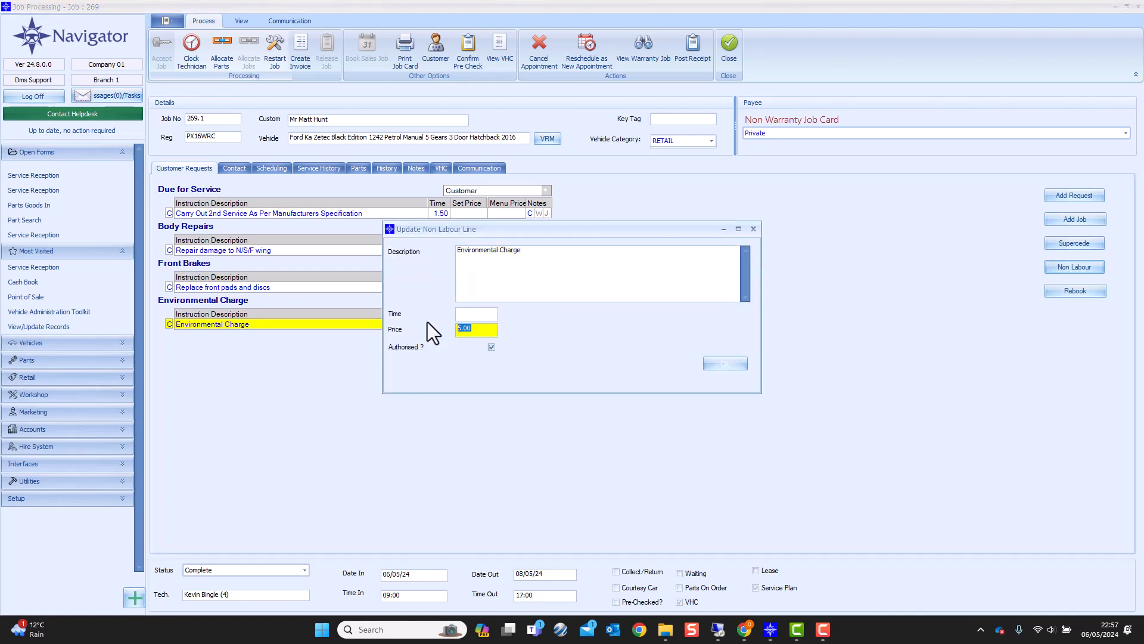
{"action": "type", "text": "4.5"}
{"action": "key", "text": "Return"}
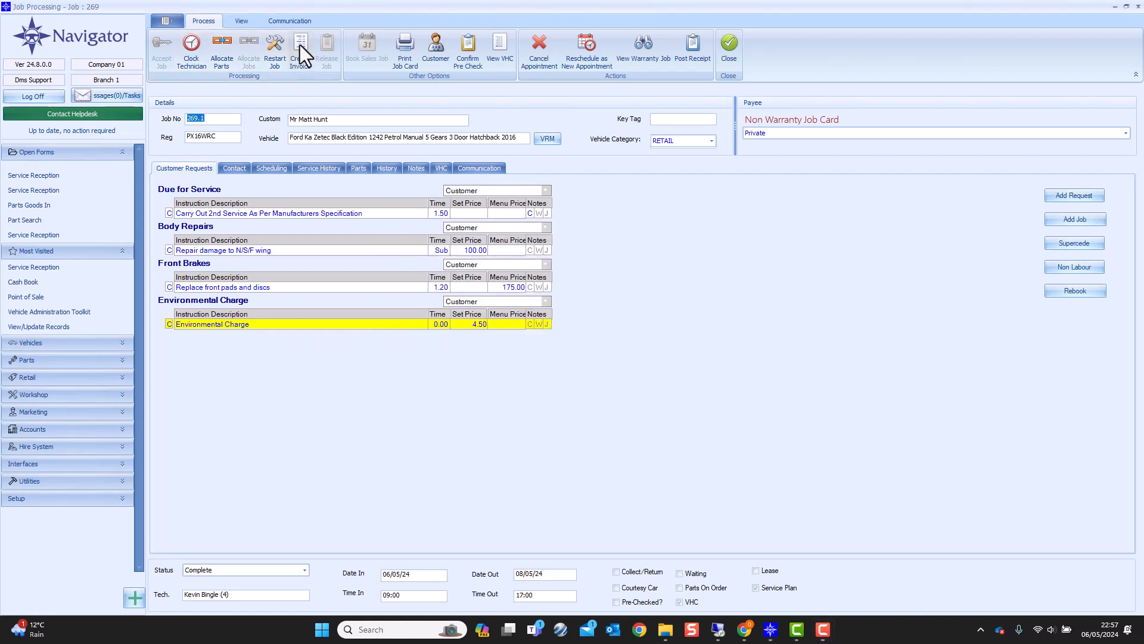
Preview the updated proforma invoice in a maximised window, check the service labour and Environmental Charge lines, and close it.
{"action": "left_click", "coordinate": [309, 66]}
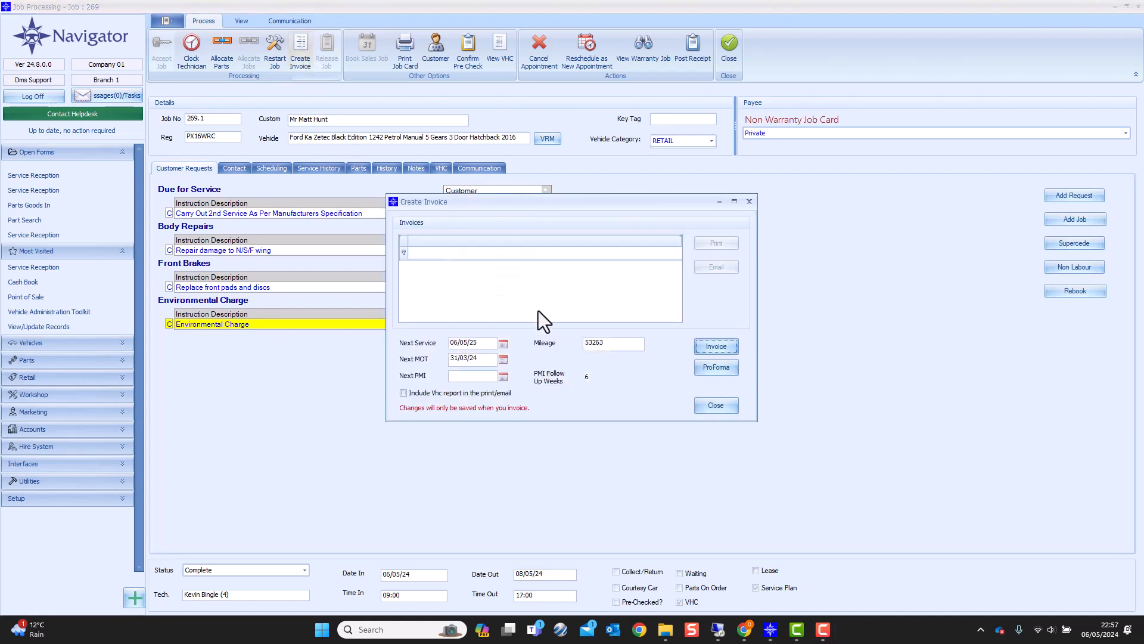
{"action": "left_click", "coordinate": [717, 367]}
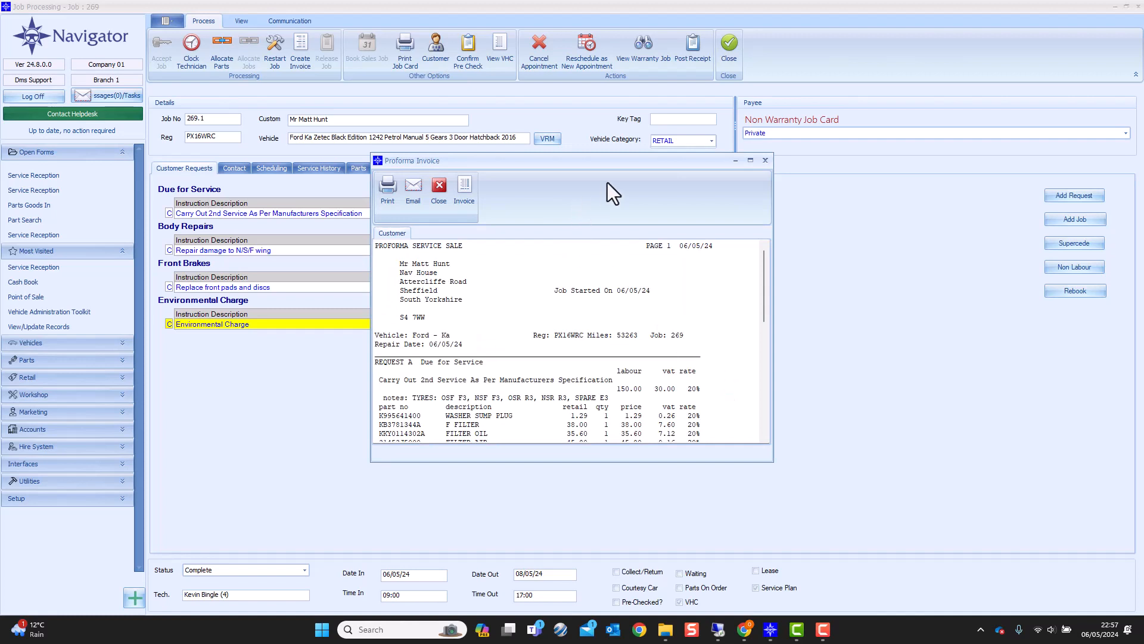
{"action": "left_click", "coordinate": [751, 160]}
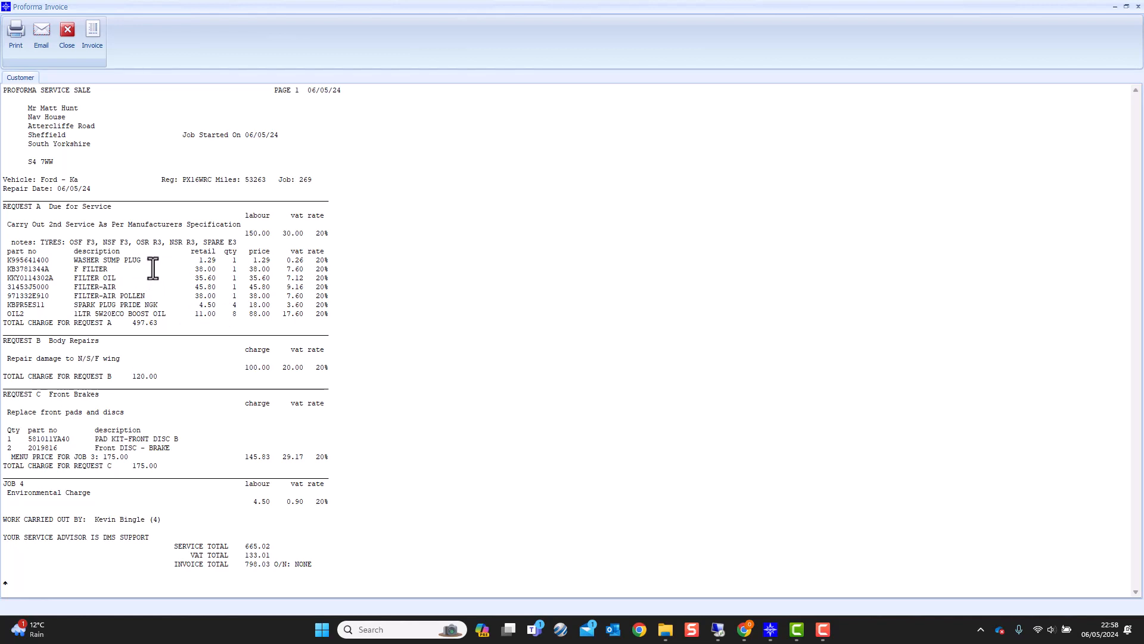
{"action": "left_click", "coordinate": [67, 33]}
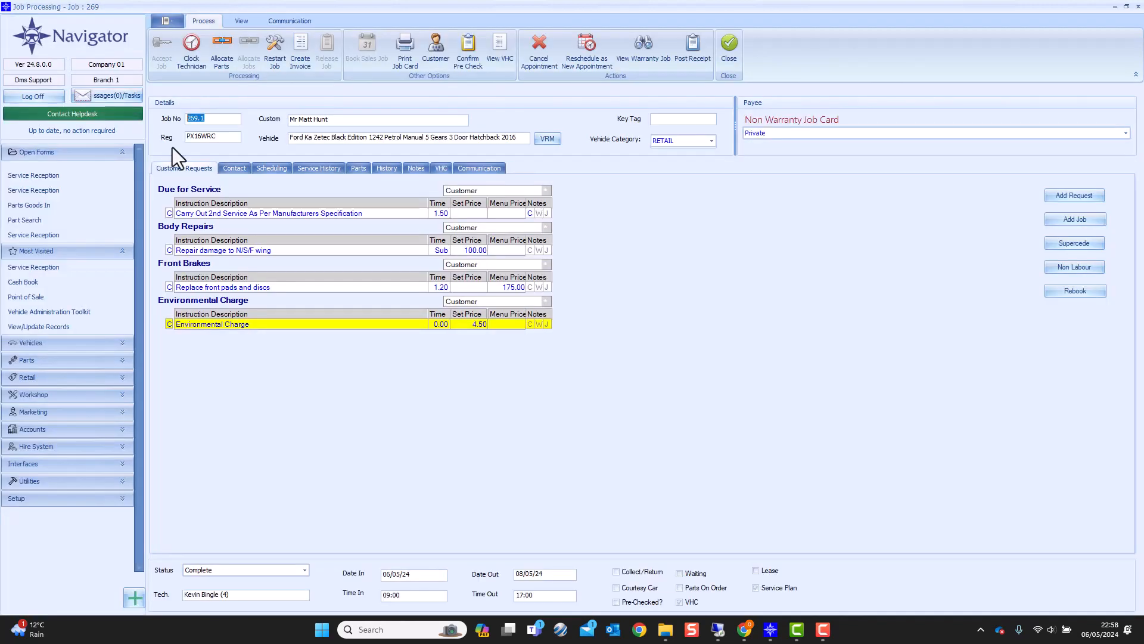
Set the menu price of the 2nd service instruction under Due for Service to 450.00.
{"action": "left_click", "coordinate": [355, 212]}
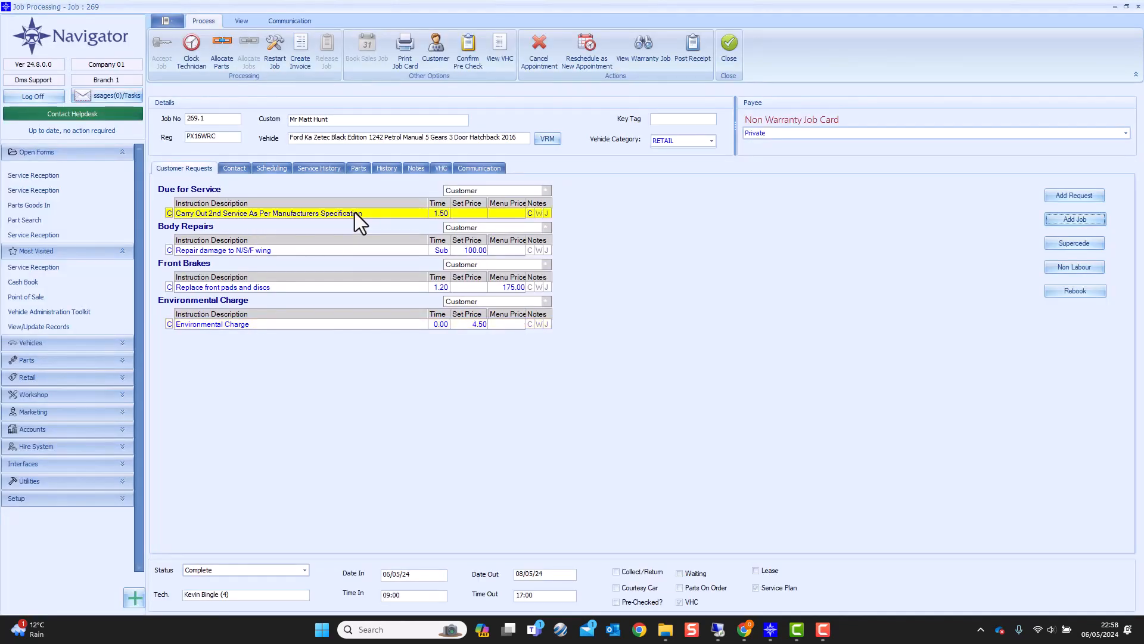
{"action": "double_click", "coordinate": [355, 213]}
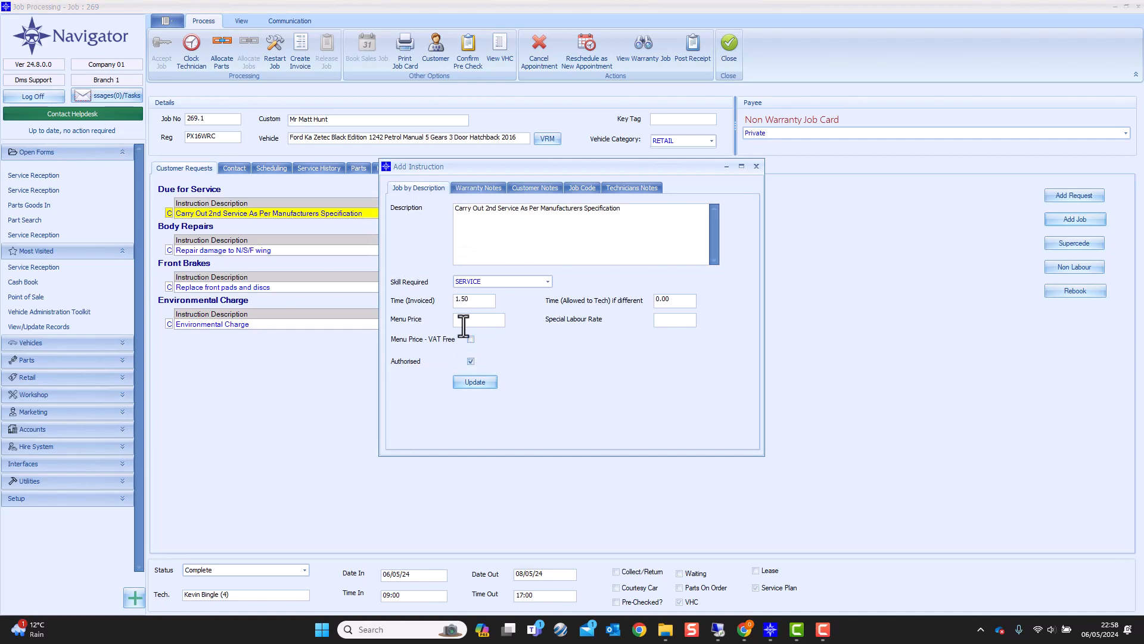
{"action": "left_click", "coordinate": [463, 320]}
{"action": "left_click", "coordinate": [483, 383]}
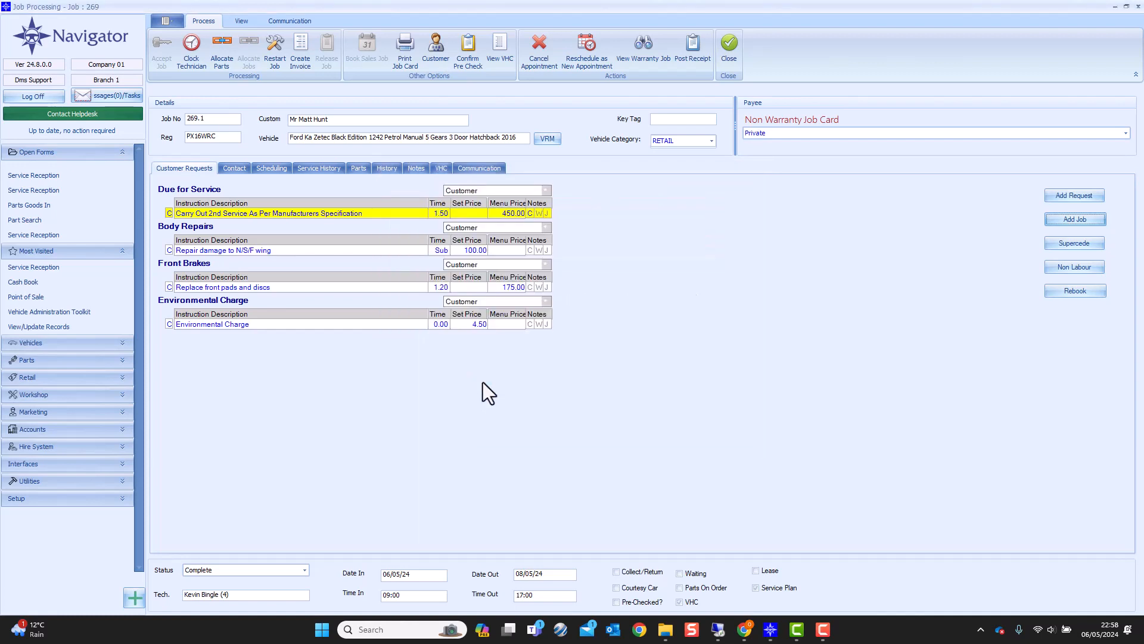
Preview the proforma invoice in a maximised window, check how the service menu price is shown, and close it.
{"action": "left_click", "coordinate": [303, 47]}
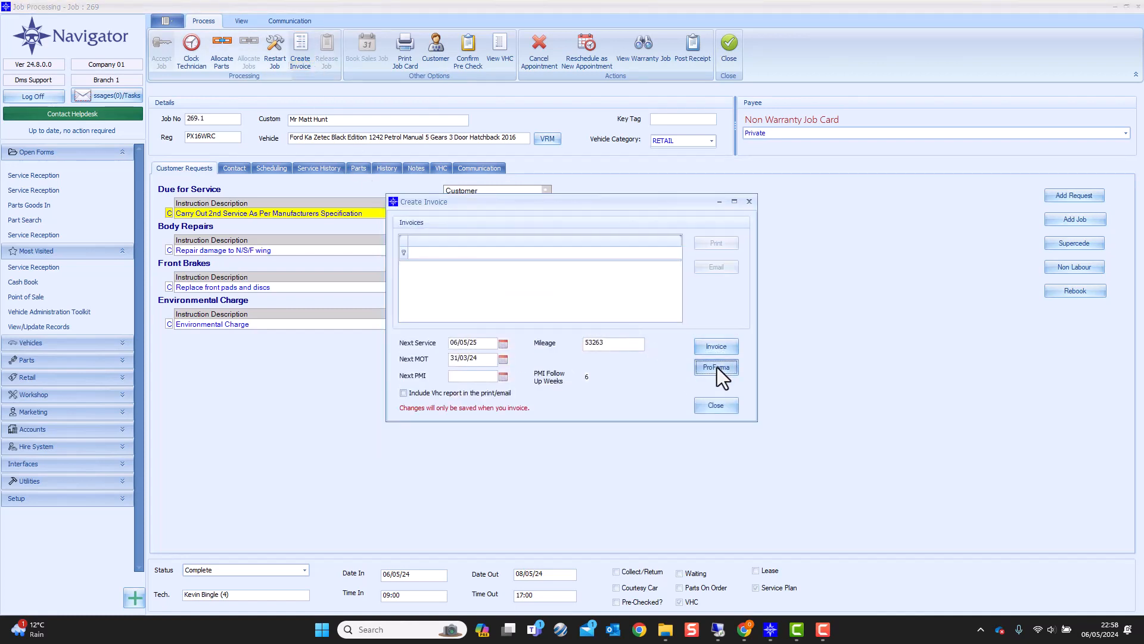
{"action": "left_click", "coordinate": [717, 367]}
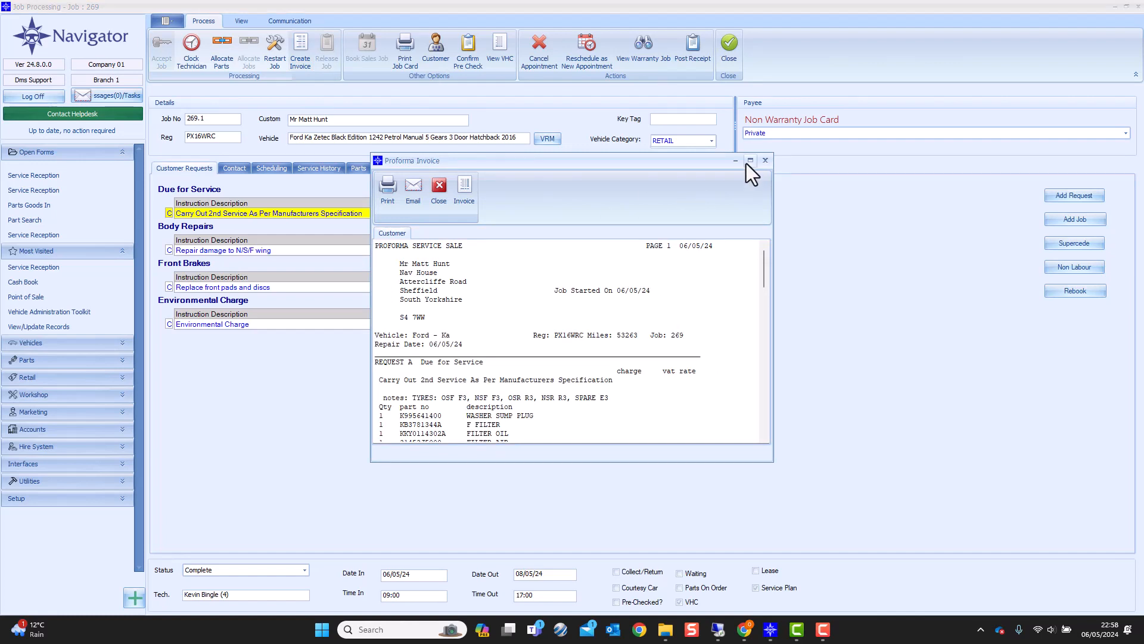
{"action": "left_click", "coordinate": [750, 161]}
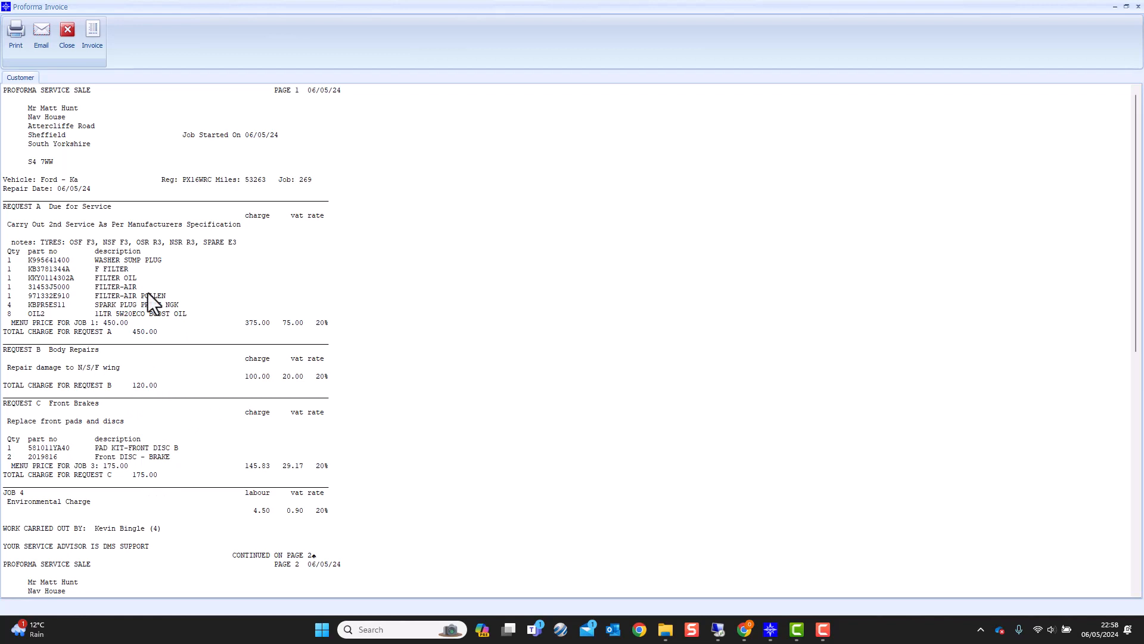
{"action": "left_click", "coordinate": [69, 29]}
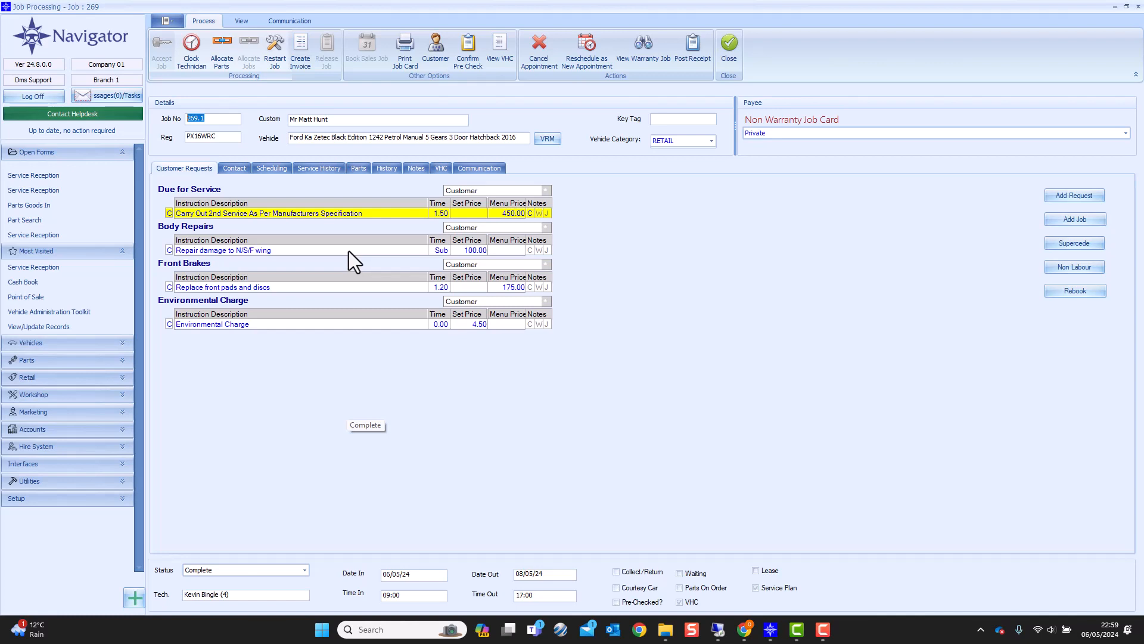
Change the Body Repairs request's payee to Combination, with Customer as Payee 1 at 50%.
{"action": "left_click", "coordinate": [546, 228]}
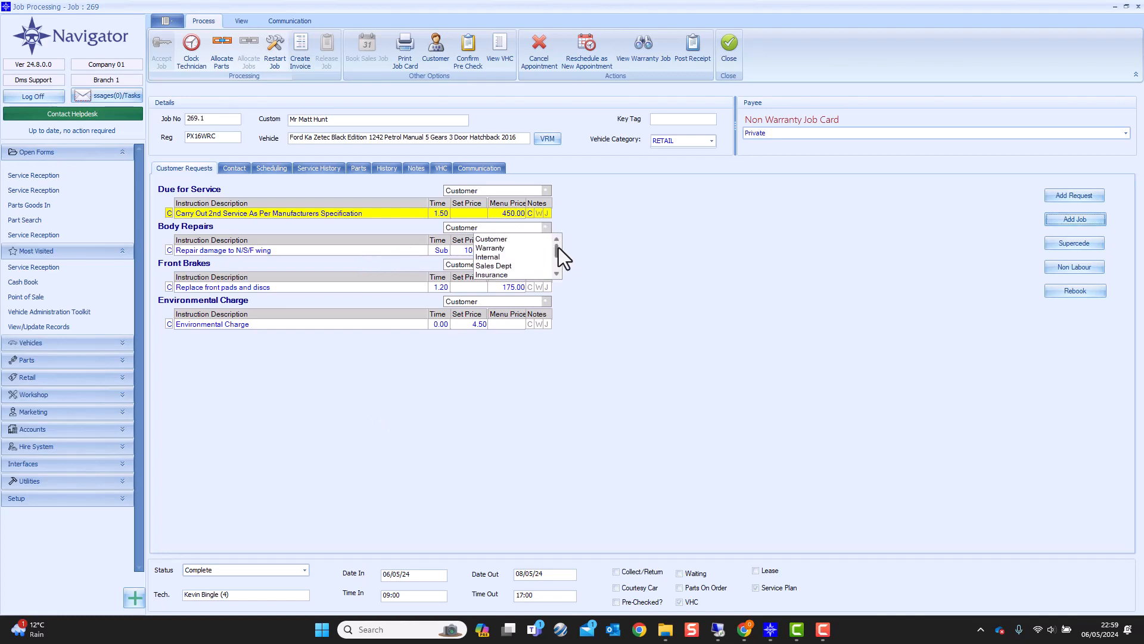
{"action": "left_click_drag", "start_coordinate": [559, 248], "coordinate": [560, 257]}
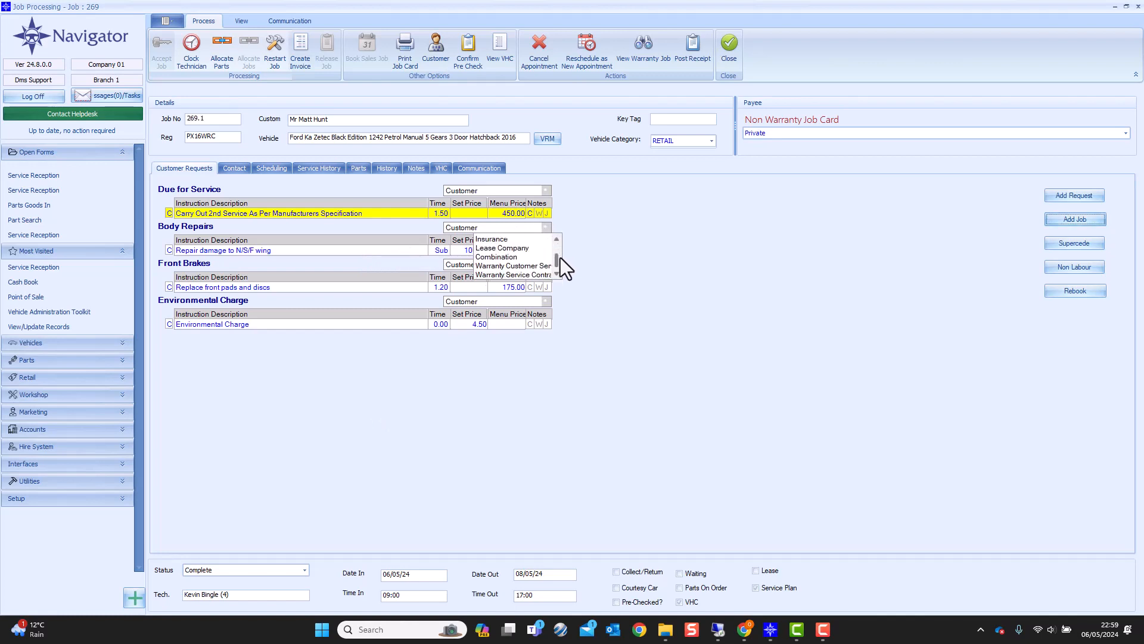
{"action": "left_click", "coordinate": [517, 257]}
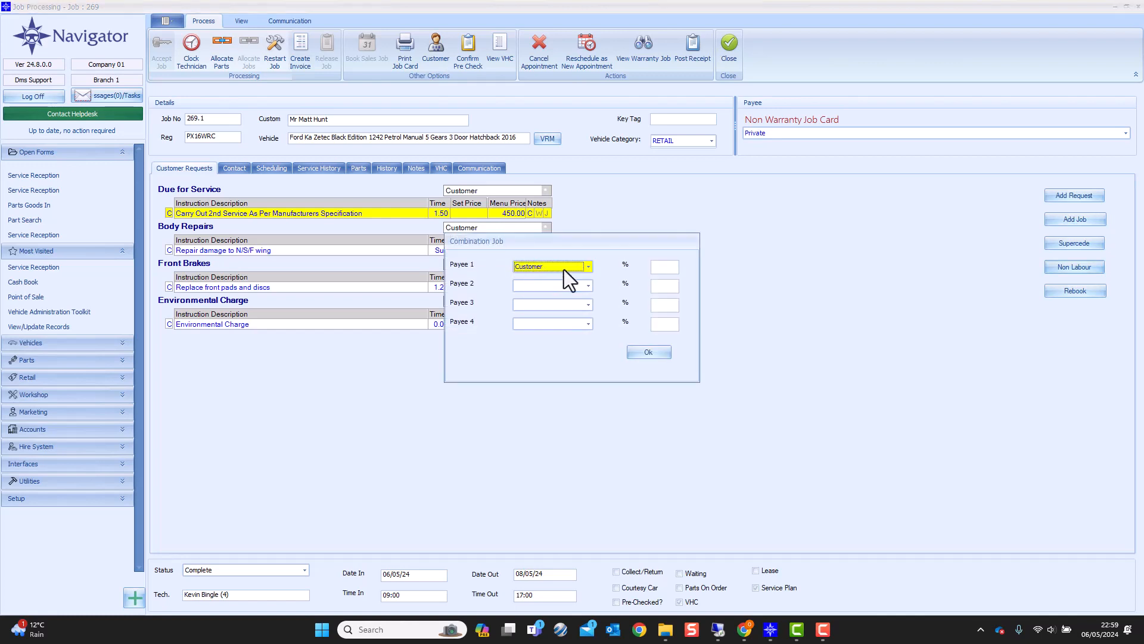
{"action": "left_click", "coordinate": [655, 267]}
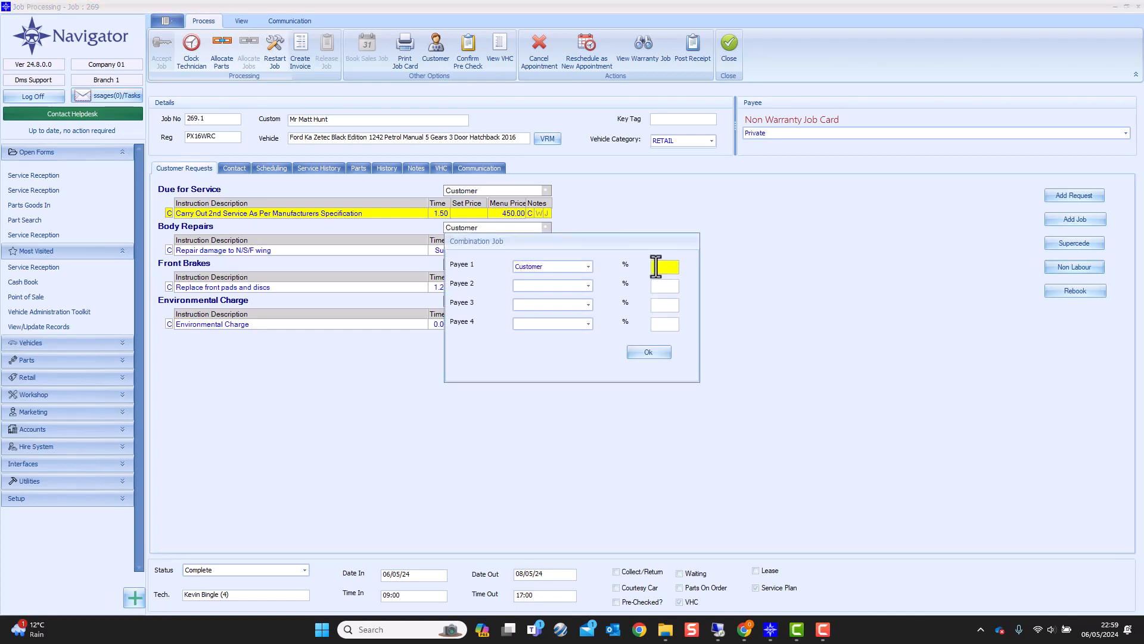
{"action": "type", "text": "50"}
{"action": "key", "text": "Tab"}
Add Internal as Payee 2 for Body Repairs at 50%, using the INT - Service Goodwill account, and confirm the split.
{"action": "left_click", "coordinate": [588, 285]}
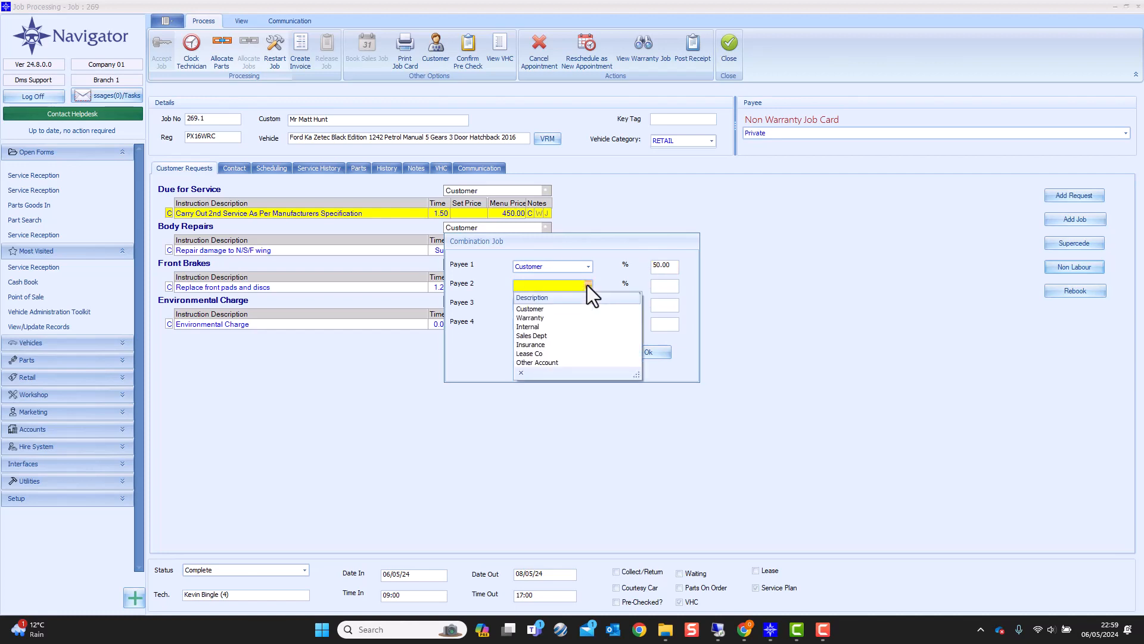
{"action": "left_click", "coordinate": [541, 327]}
{"action": "left_click", "coordinate": [550, 296]}
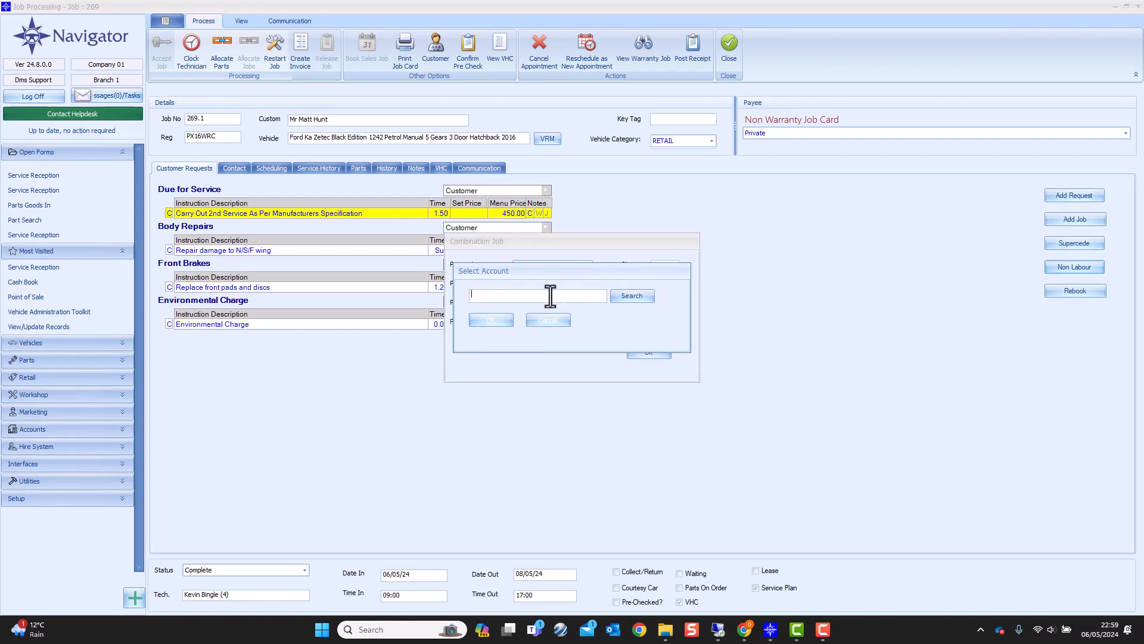
{"action": "type", "text": "service"}
{"action": "key", "text": "Return"}
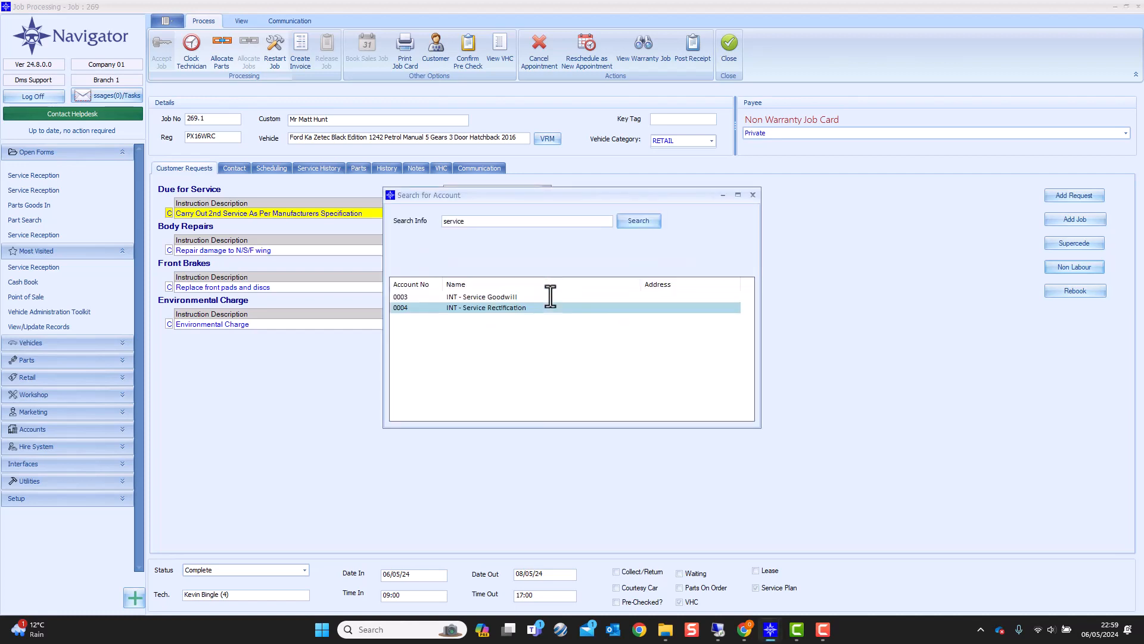
{"action": "double_click", "coordinate": [501, 297]}
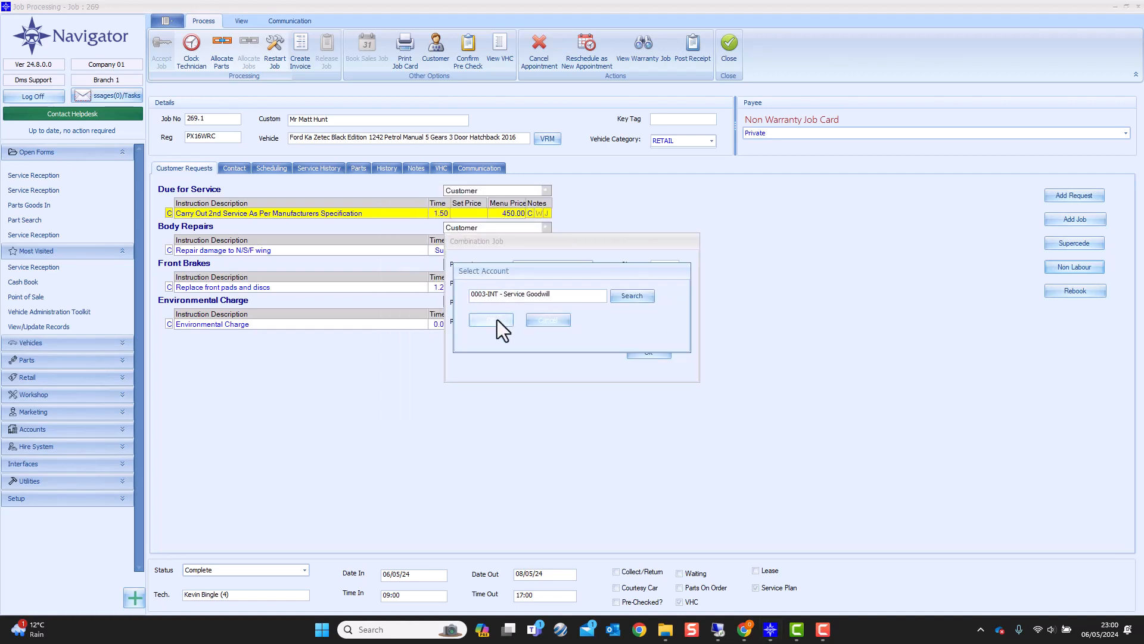
{"action": "left_click", "coordinate": [497, 320]}
{"action": "left_click", "coordinate": [657, 286]}
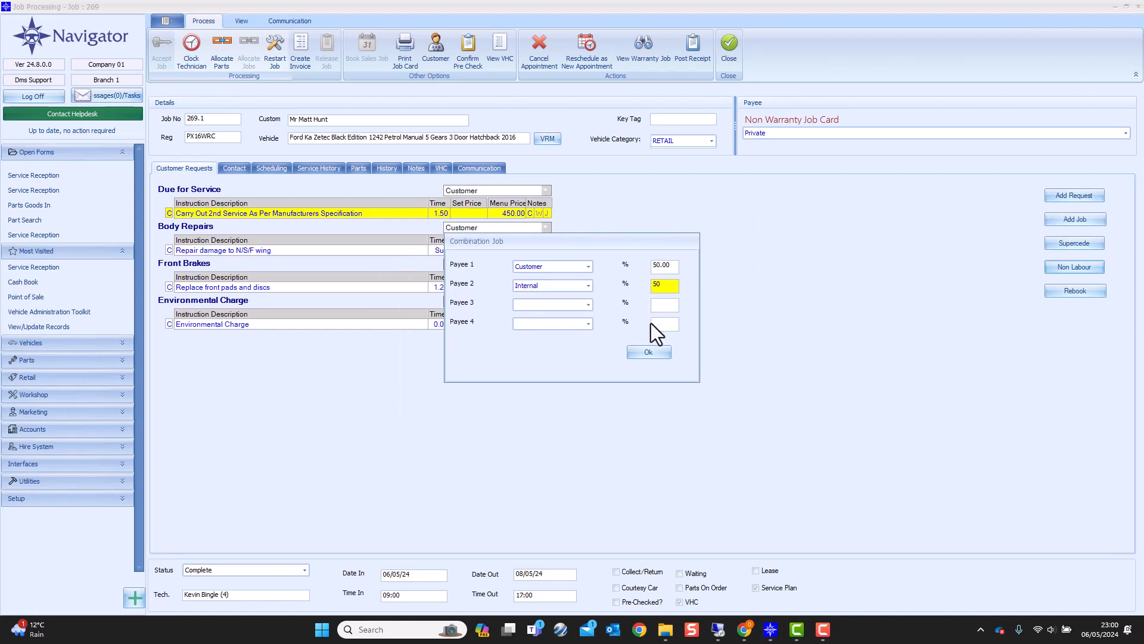
{"action": "left_click", "coordinate": [653, 352]}
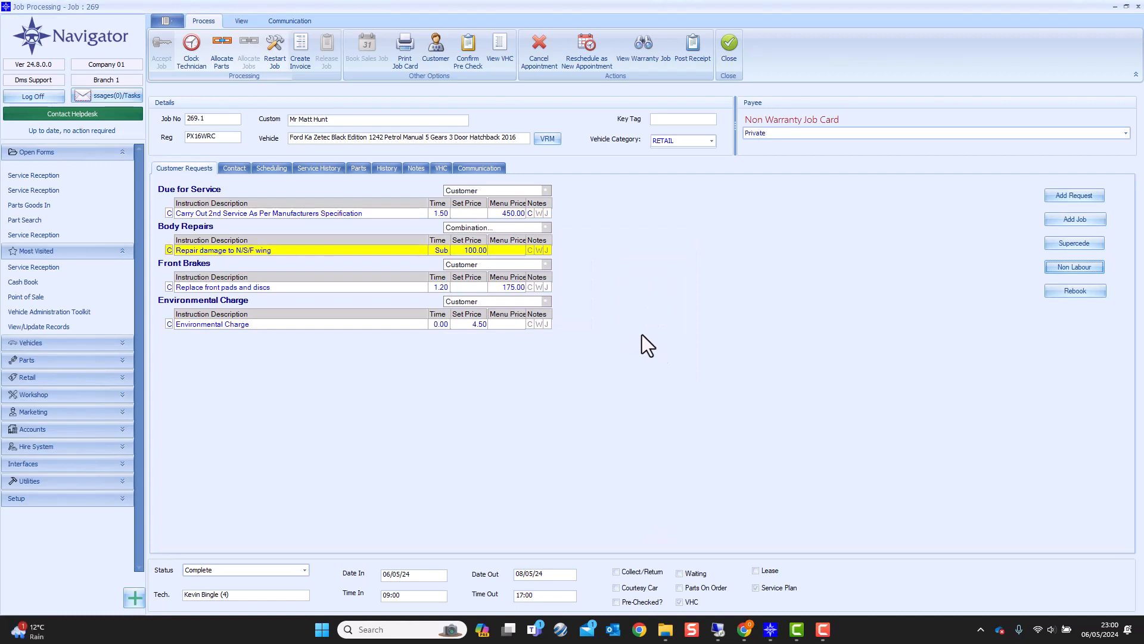
Preview the maximised Customer and Internal proforma invoices, check the split Body Repairs charge on each, and close them.
{"action": "left_click", "coordinate": [302, 47]}
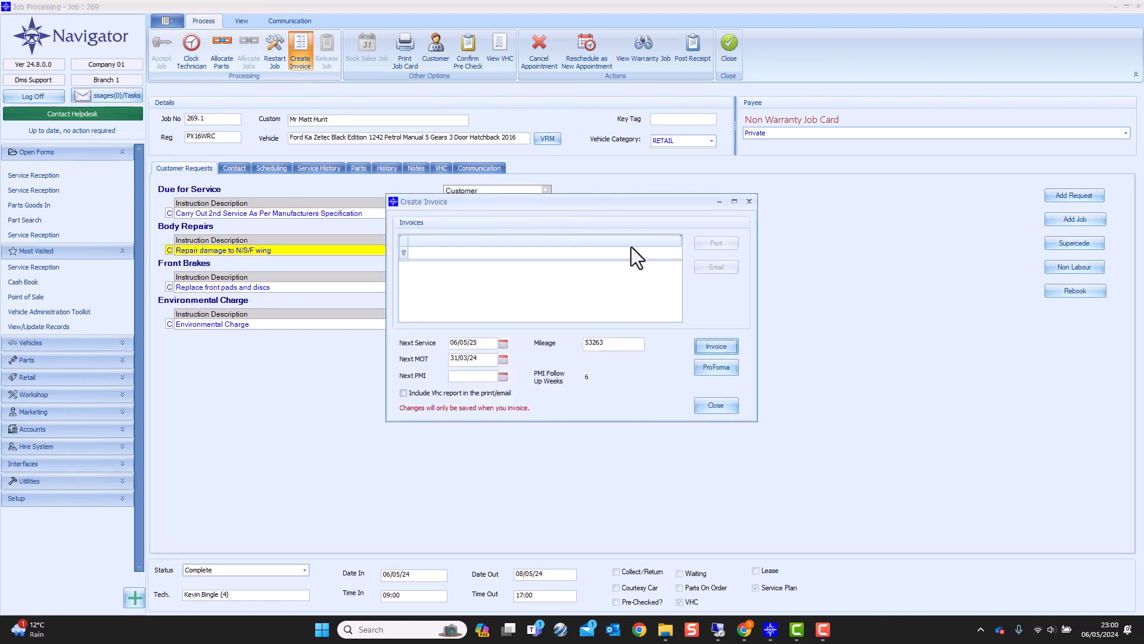
{"action": "left_click", "coordinate": [720, 365]}
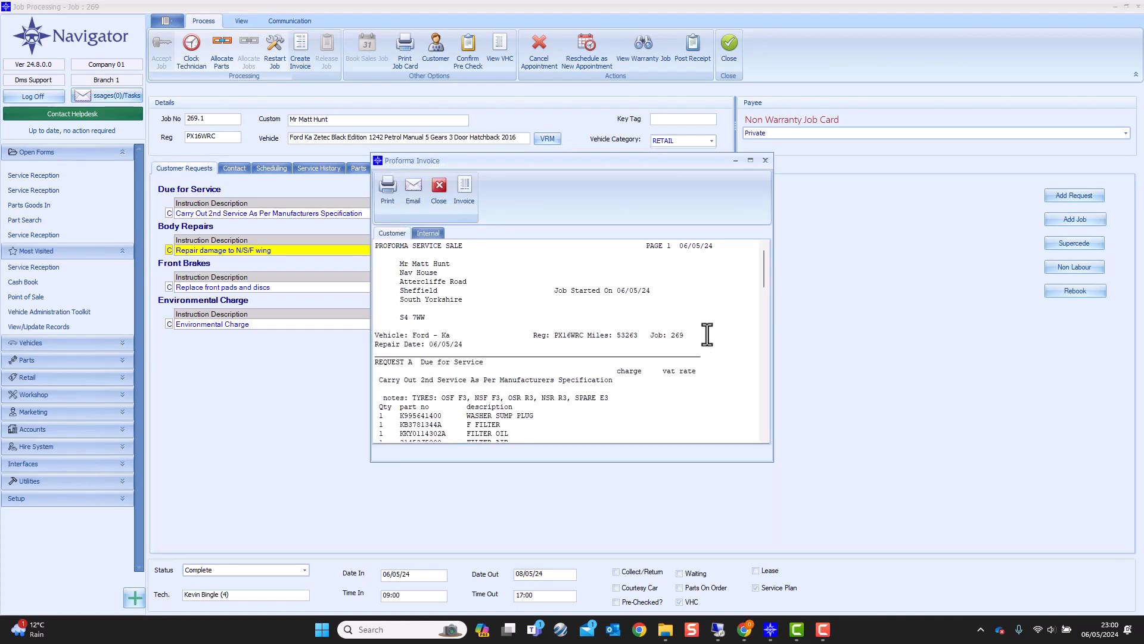
{"action": "left_click", "coordinate": [750, 160]}
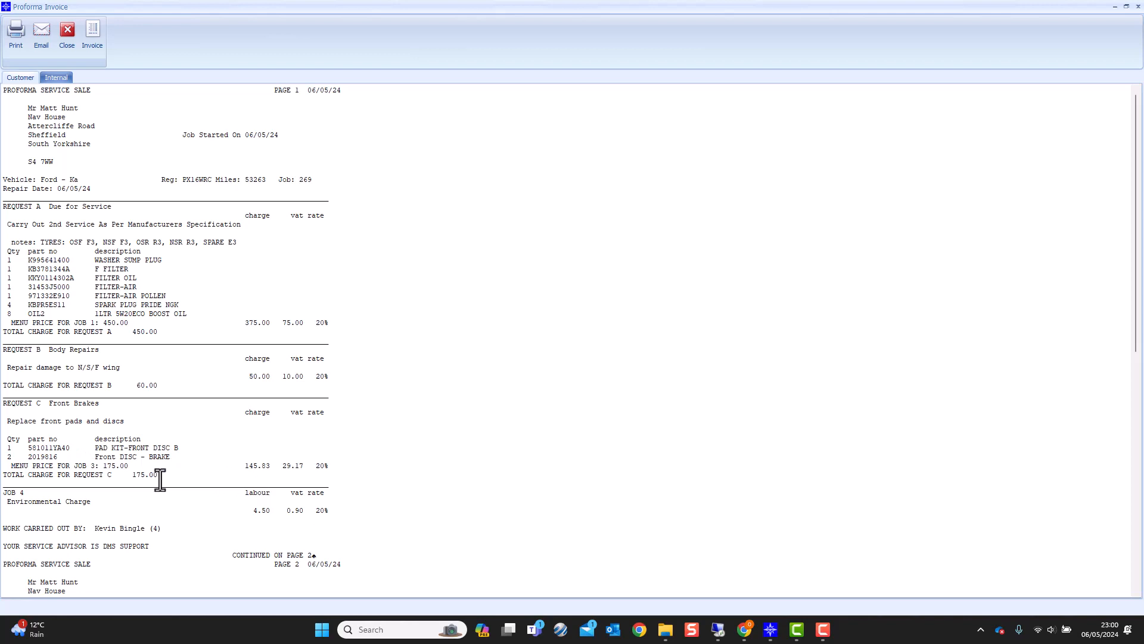
{"action": "left_click", "coordinate": [62, 77]}
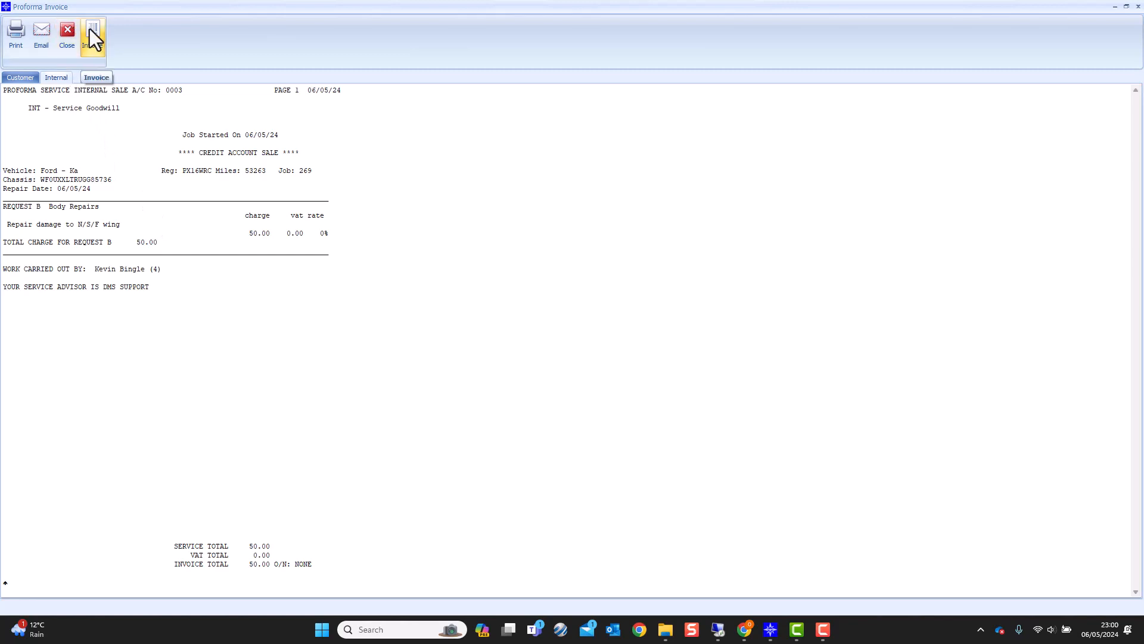
{"action": "left_click", "coordinate": [66, 30]}
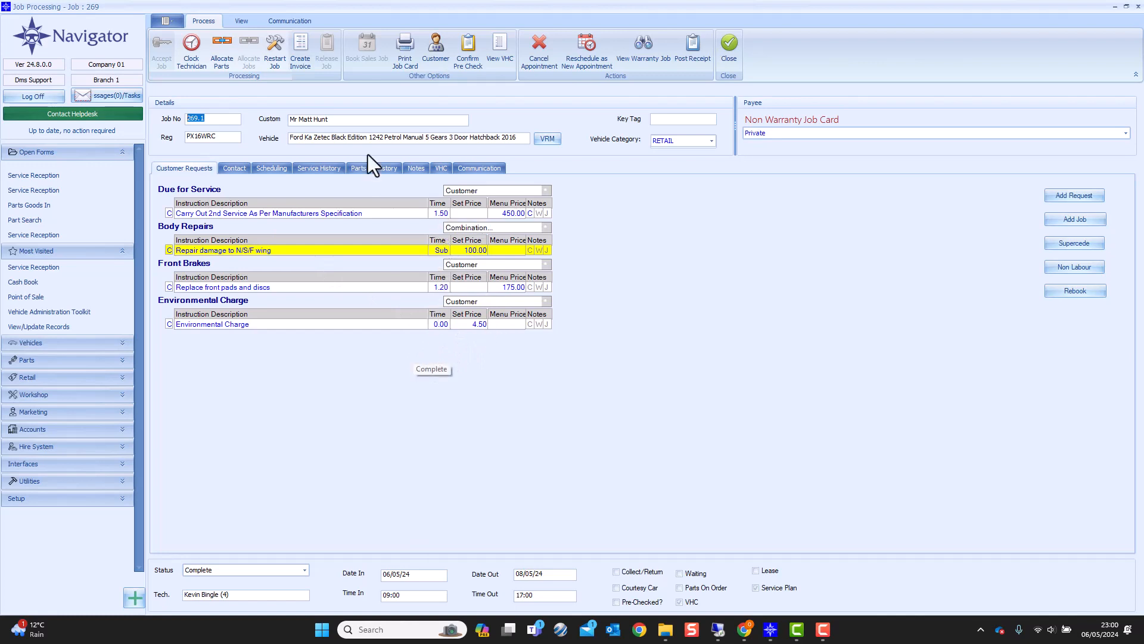
Create the job's Customer and Internal invoices, keep the Internal one marked for printing, and close the invoicing dialog.
{"action": "left_click", "coordinate": [301, 48]}
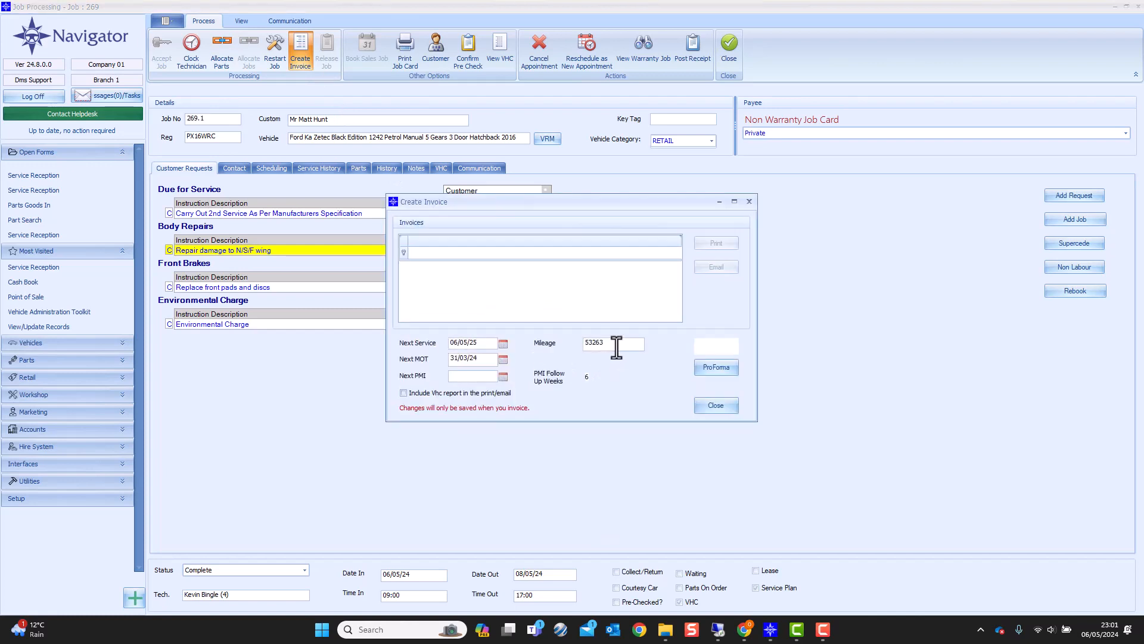
{"action": "left_click", "coordinate": [713, 346]}
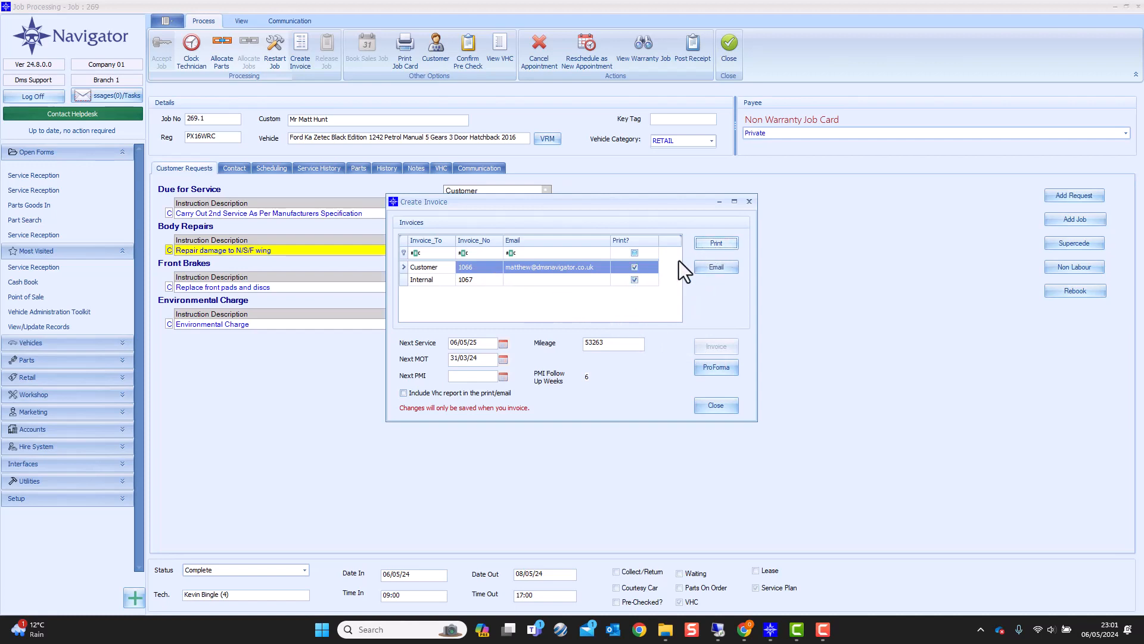
{"action": "left_click", "coordinate": [635, 281]}
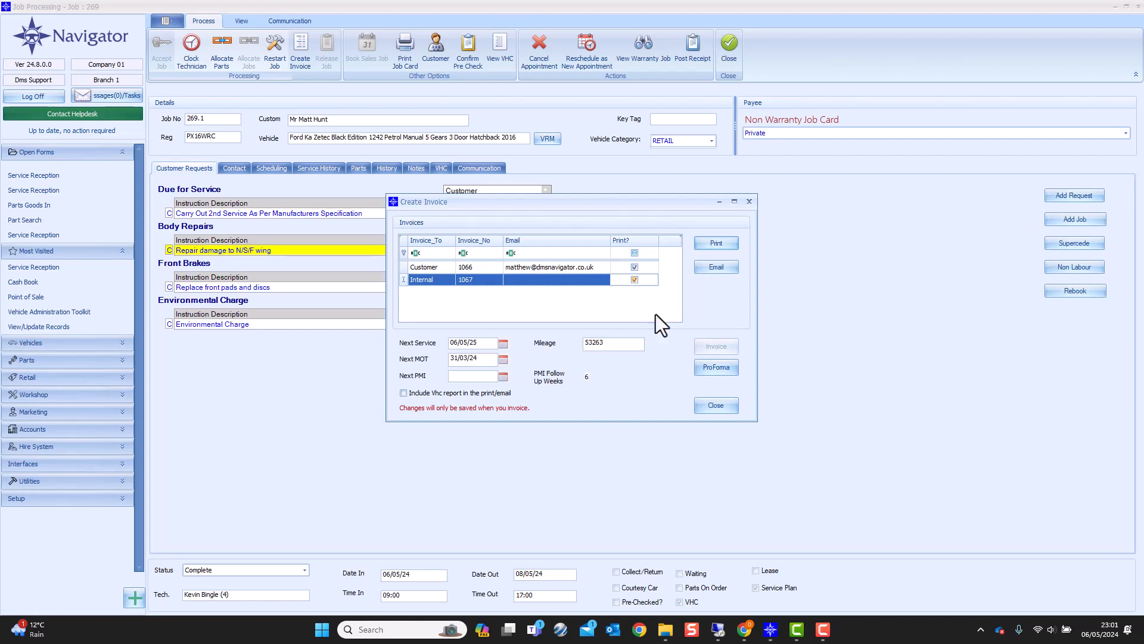
{"action": "left_click", "coordinate": [715, 405]}
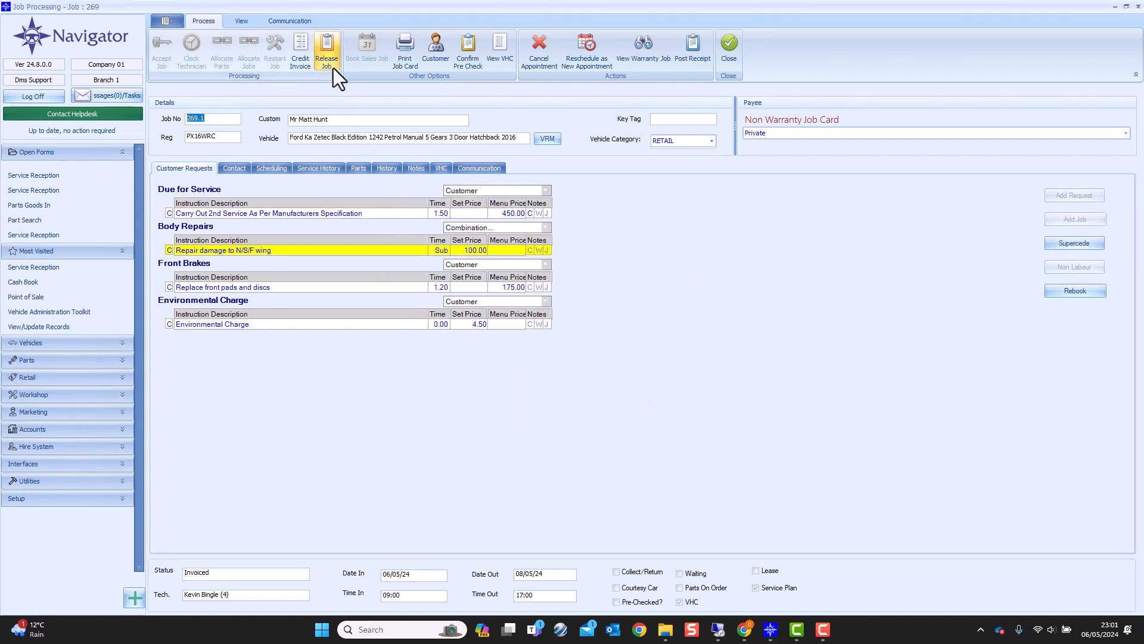
Close the job, refresh the Service Reception board, and check which column the job is in.
{"action": "left_click", "coordinate": [726, 53]}
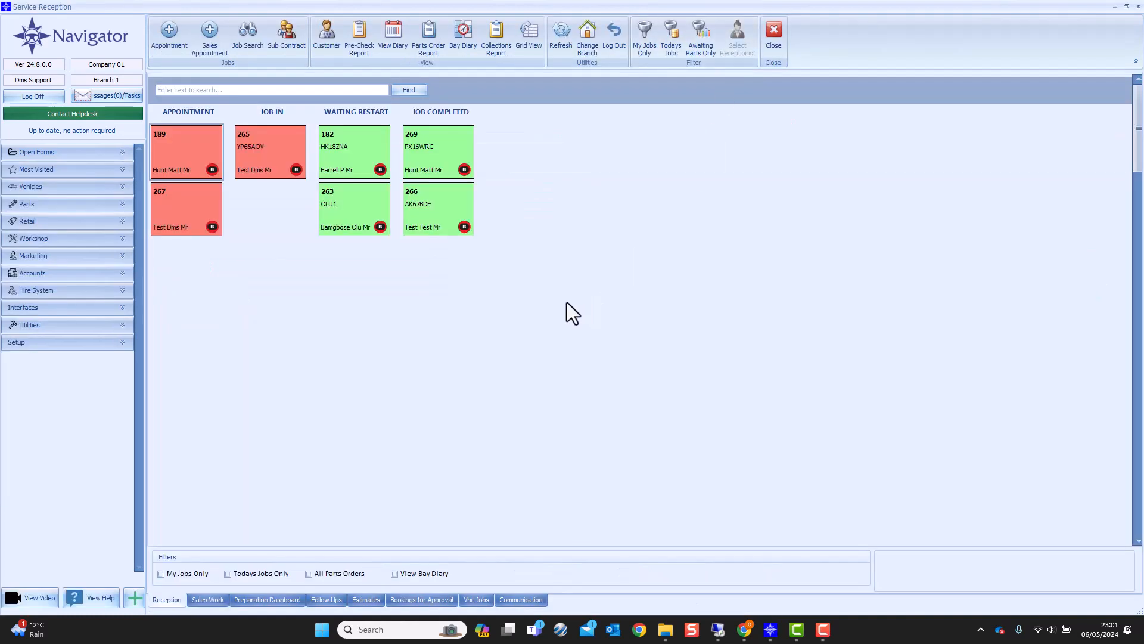
{"action": "left_click", "coordinate": [563, 44]}
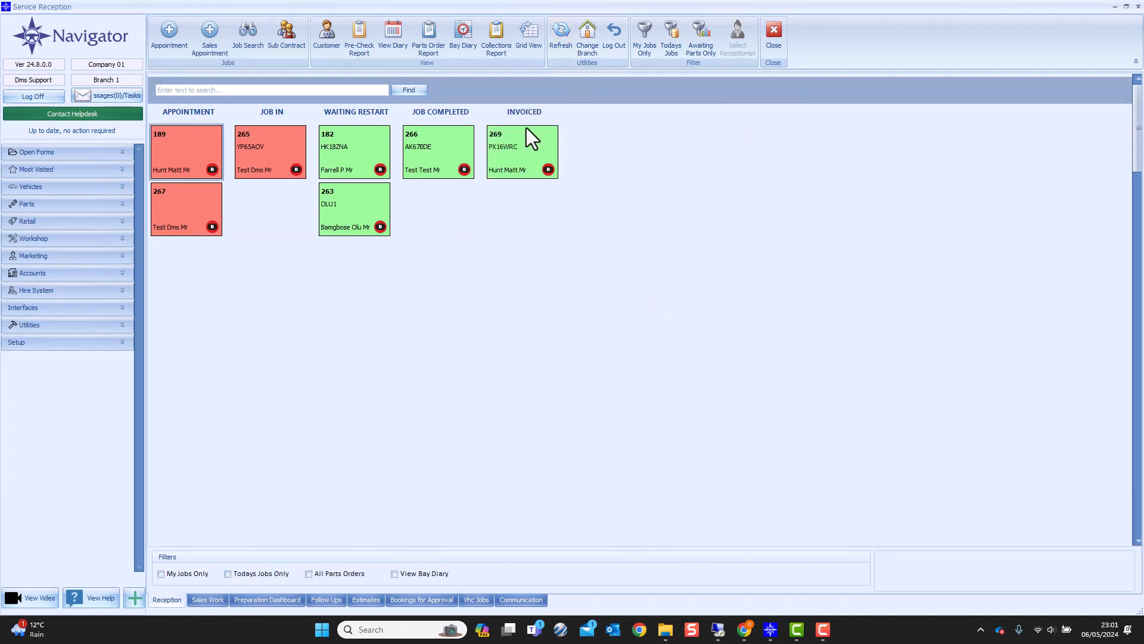
{"action": "mouse_move", "coordinate": [518, 157]}
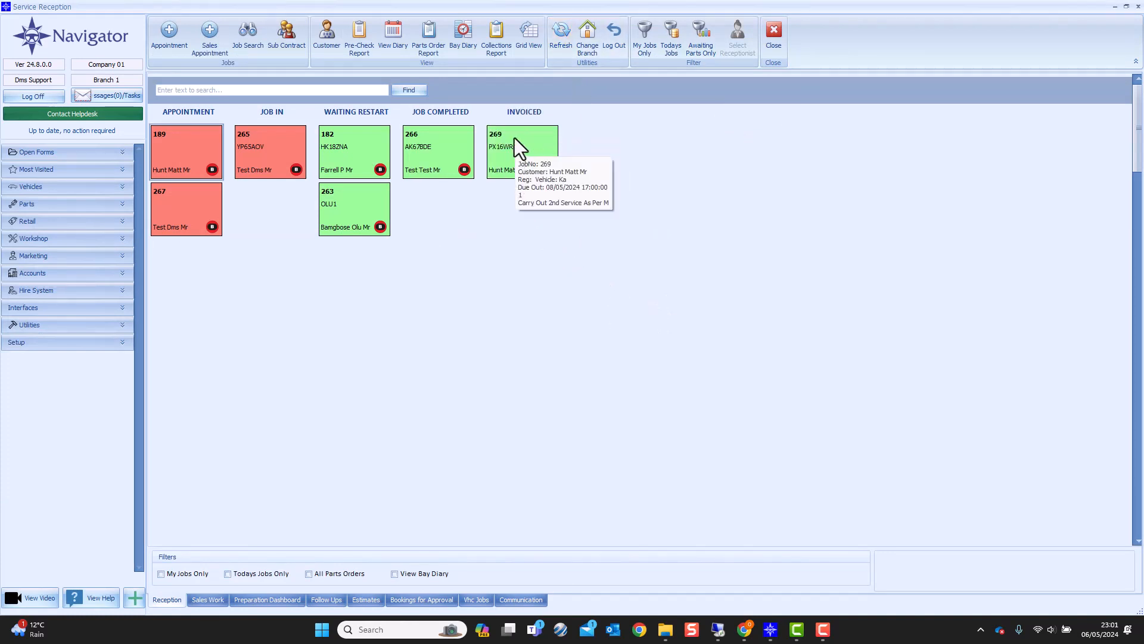